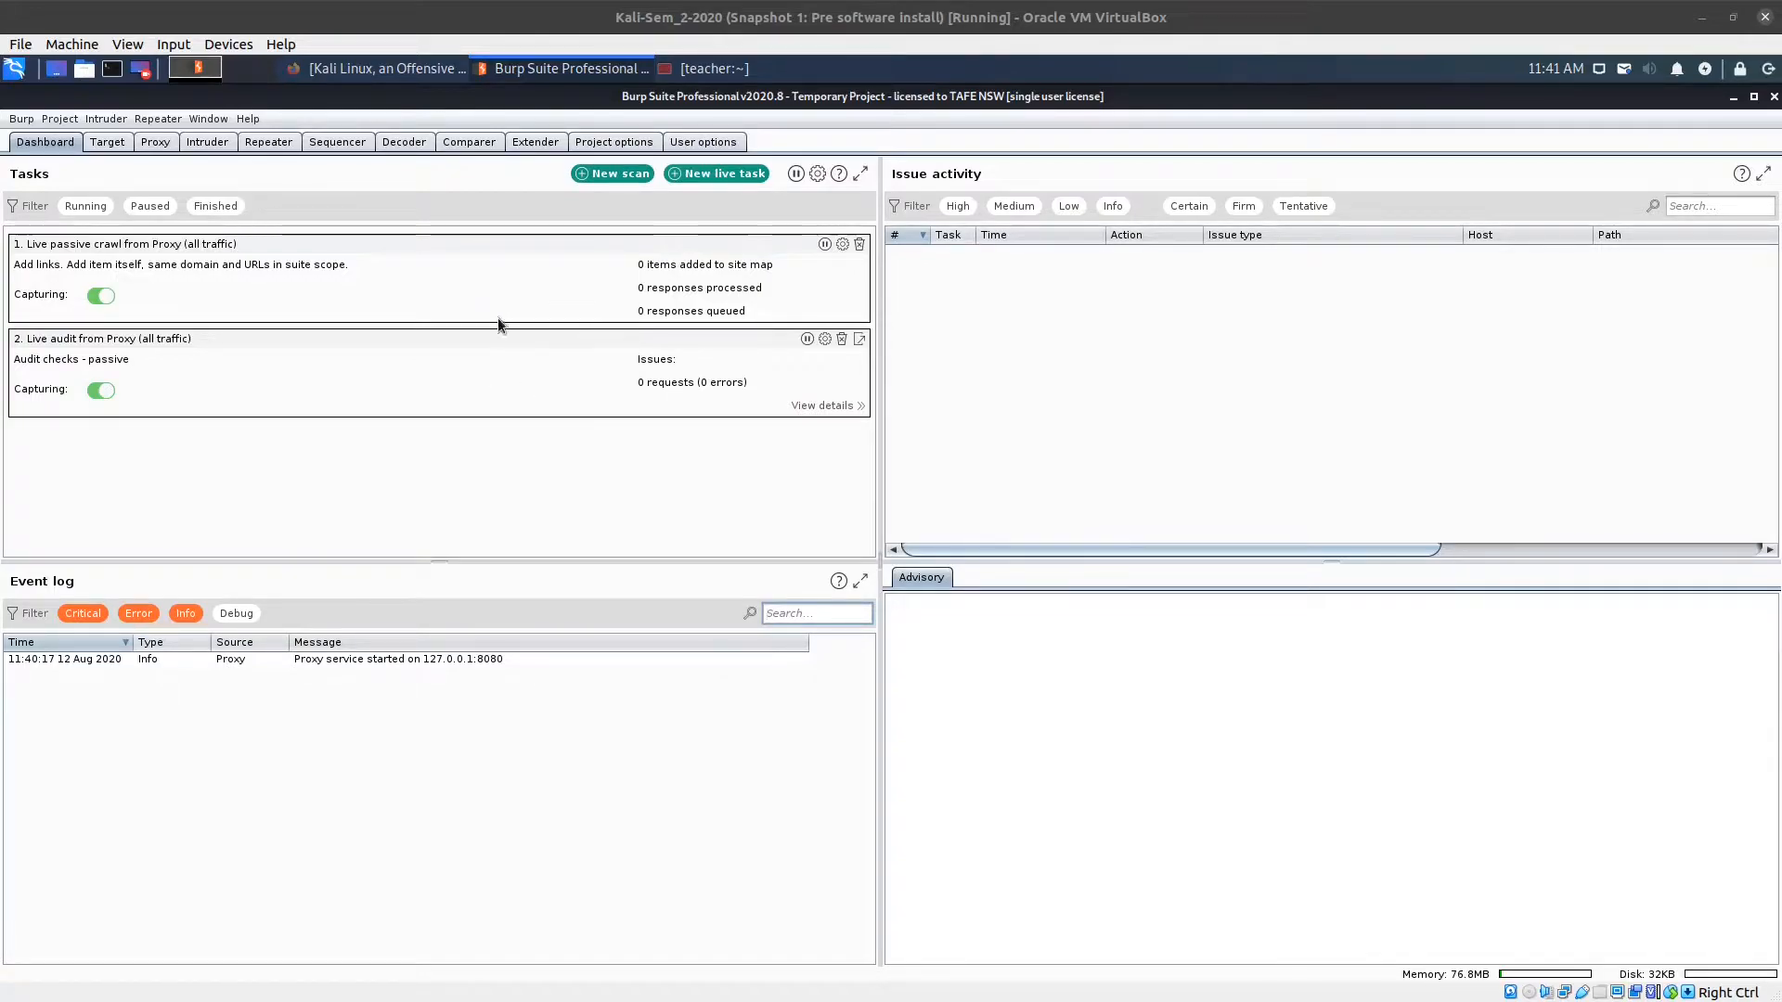
# Route all Firefox protocols through a manual proxy at 127.0.0.1:8080, then close Preferences.
pyautogui.click(399, 71)
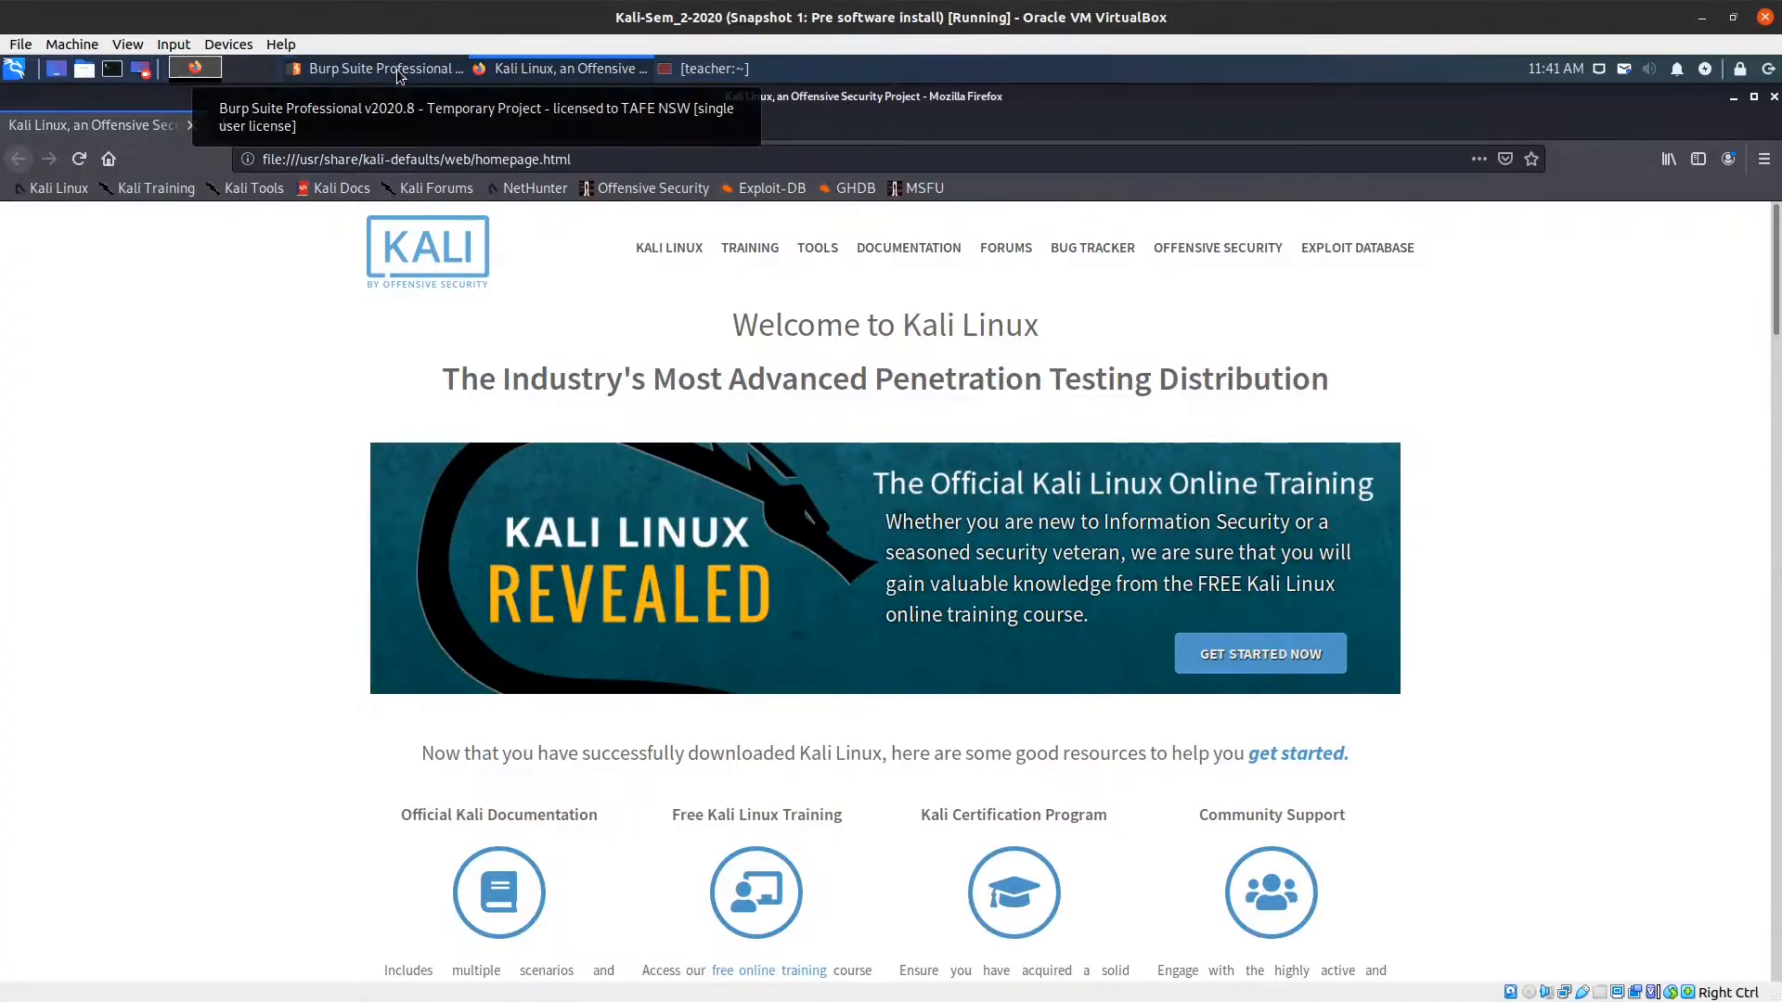
pyautogui.click(1761, 169)
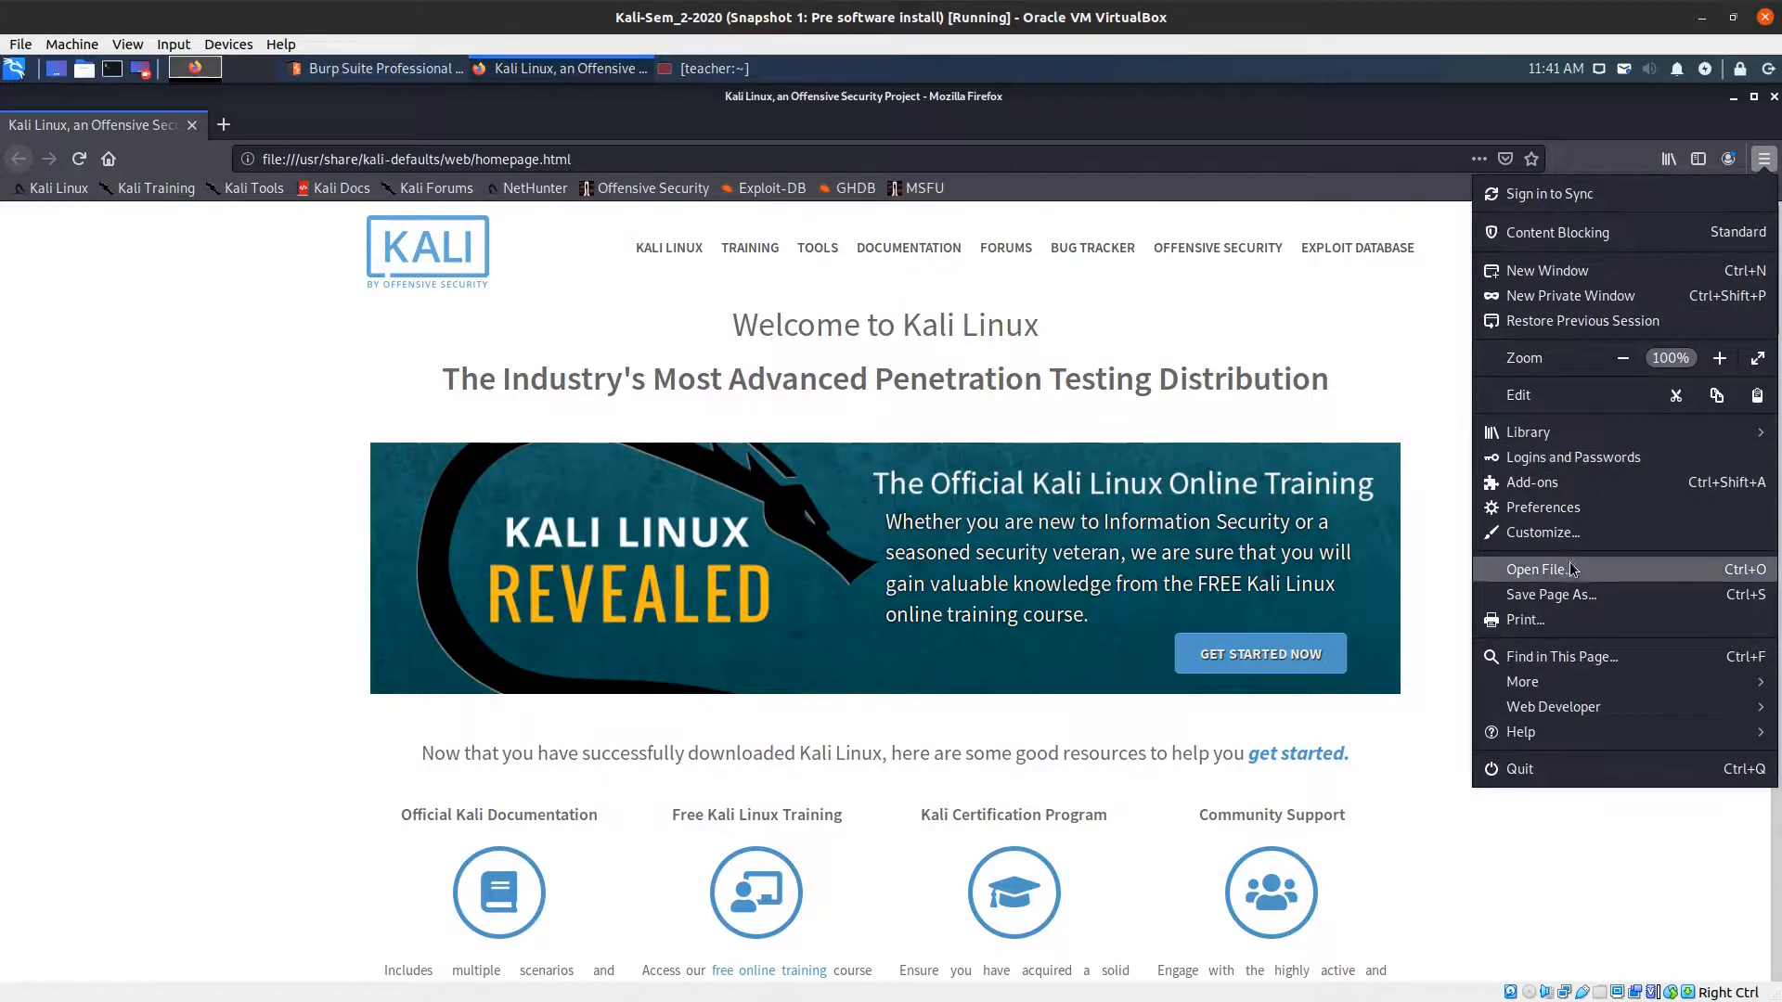
pyautogui.click(1535, 508)
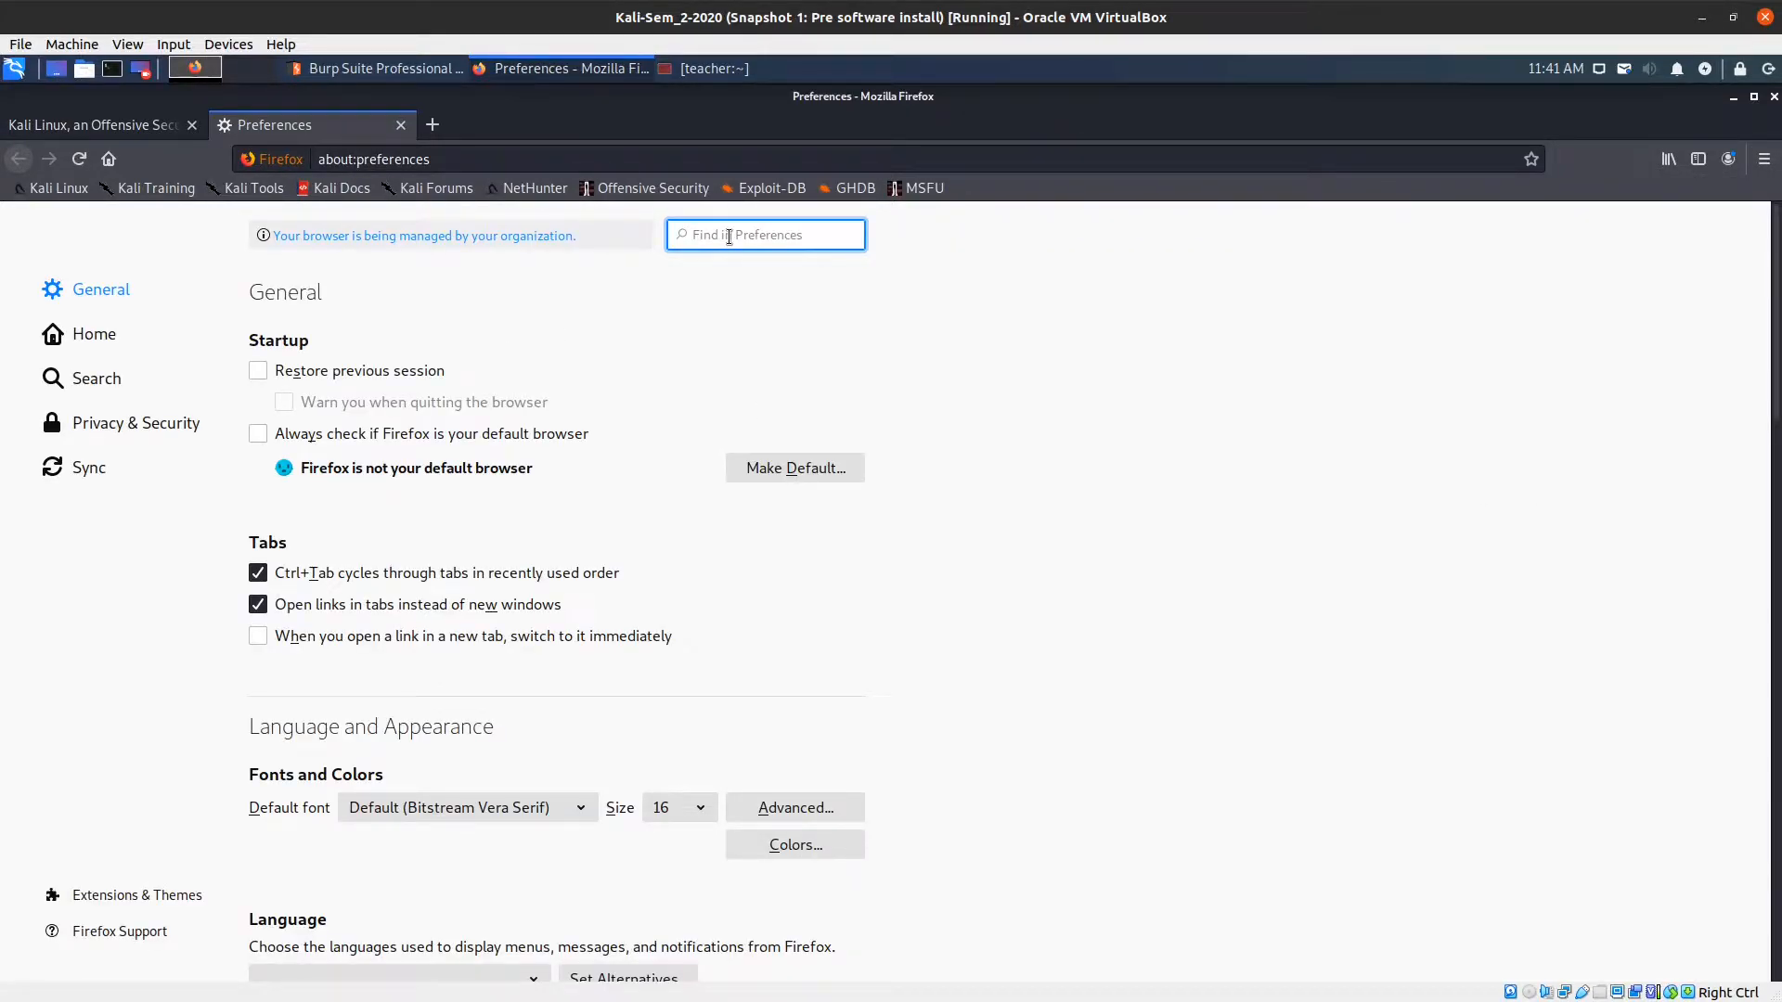
pyautogui.write('proxy')
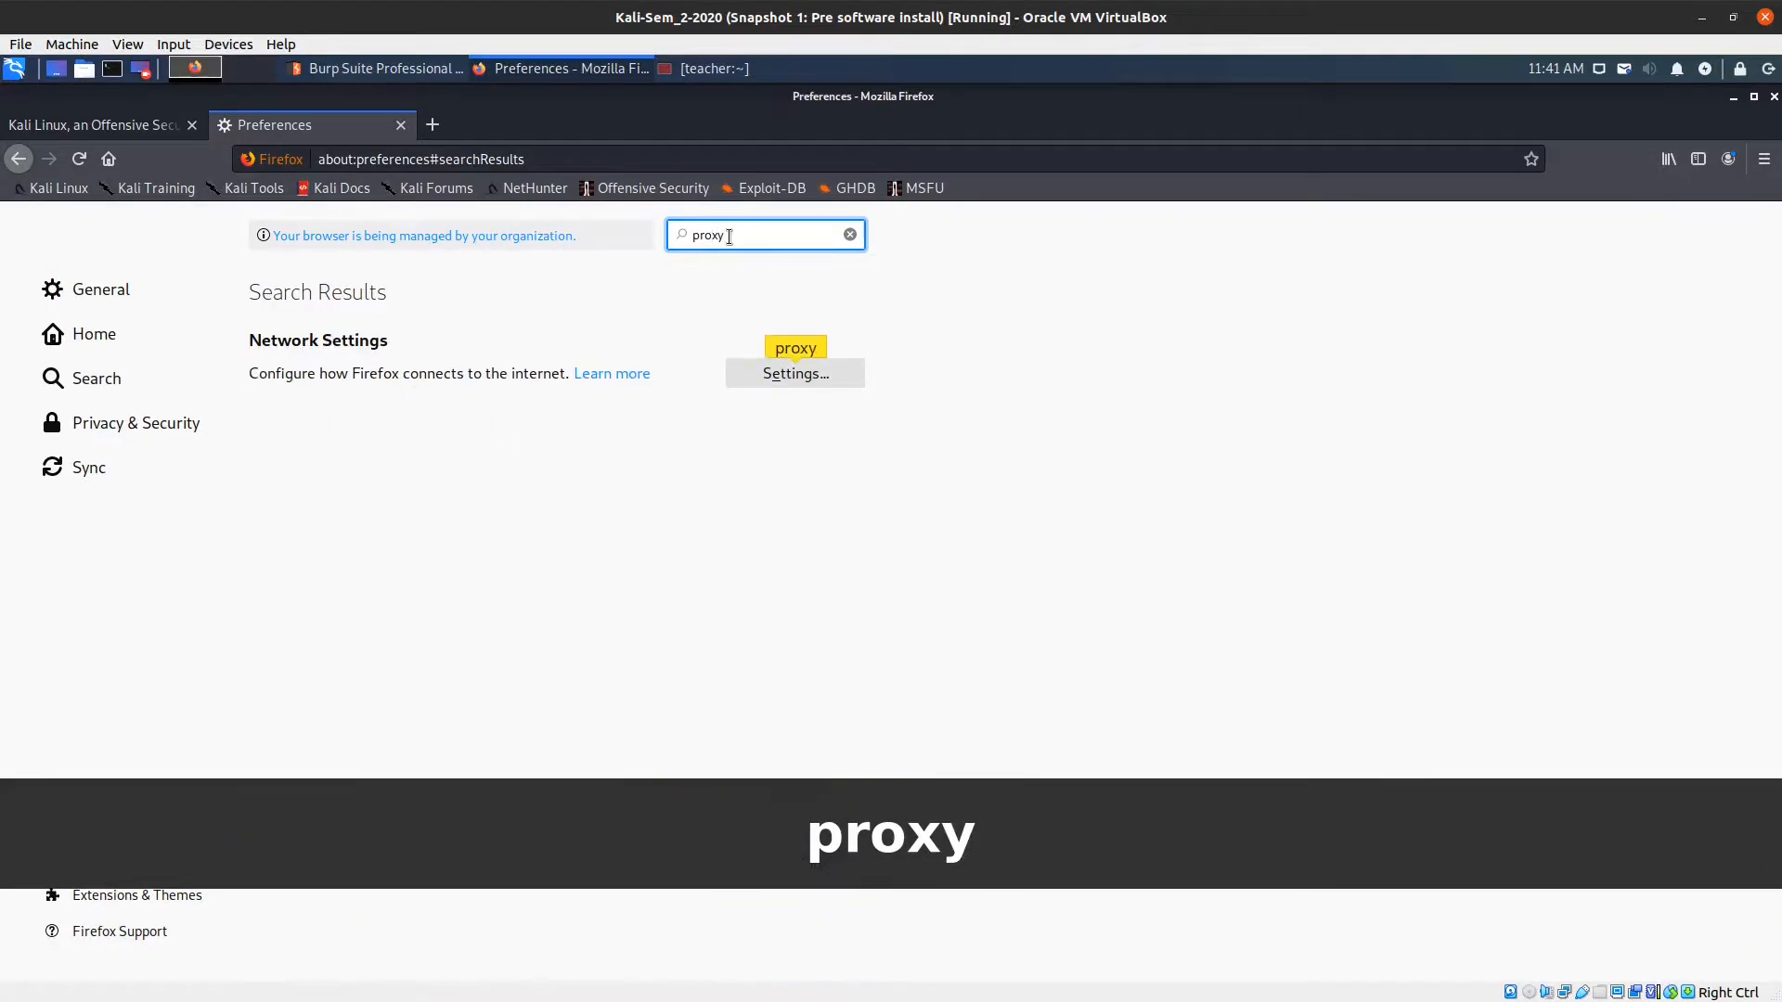
pyautogui.click(828, 377)
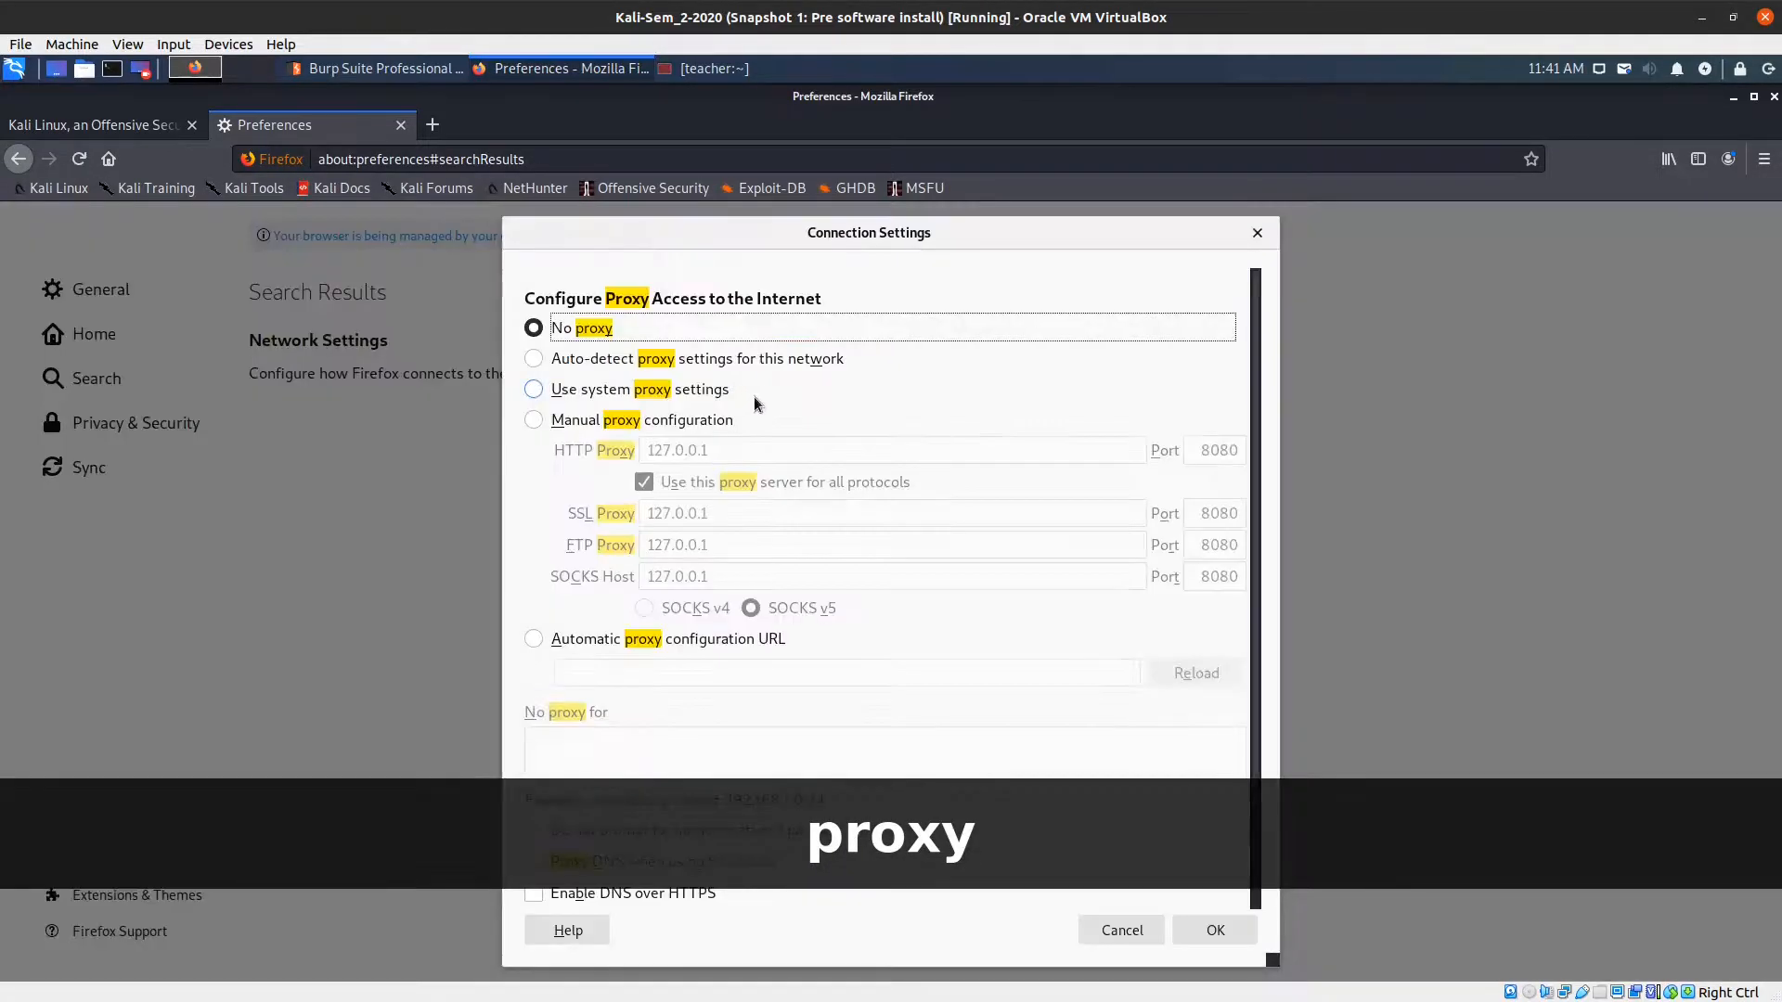
pyautogui.click(534, 420)
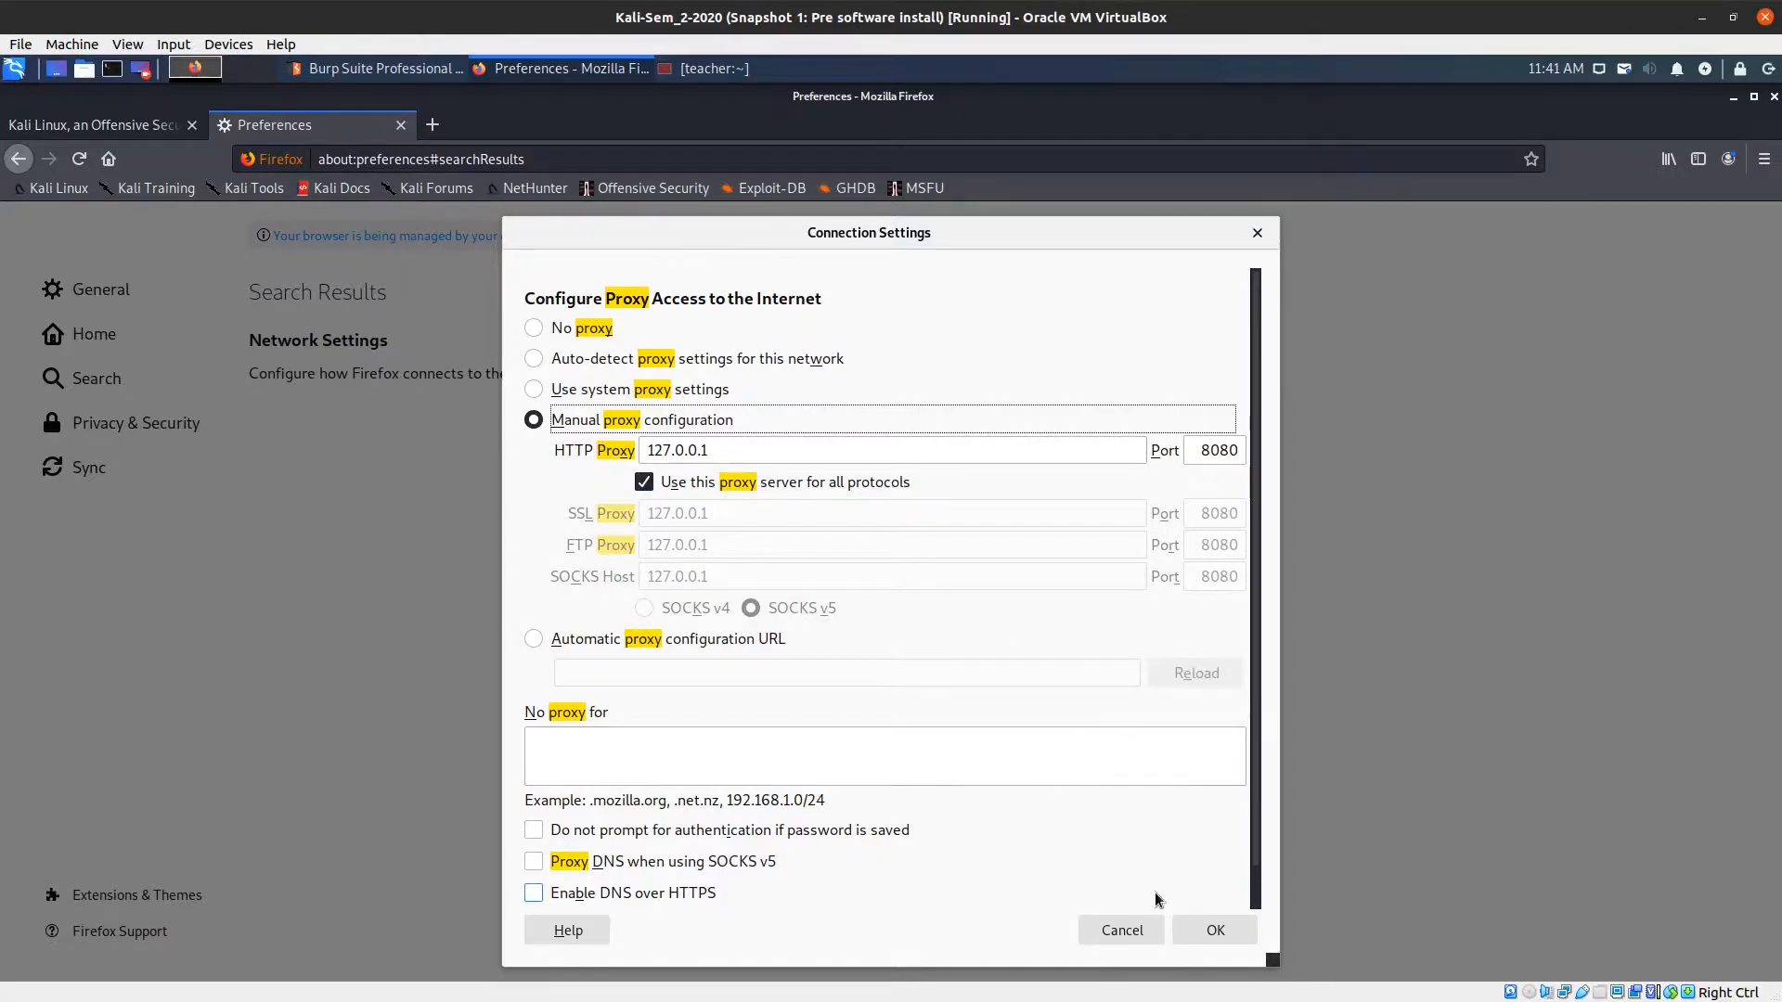
pyautogui.click(1211, 933)
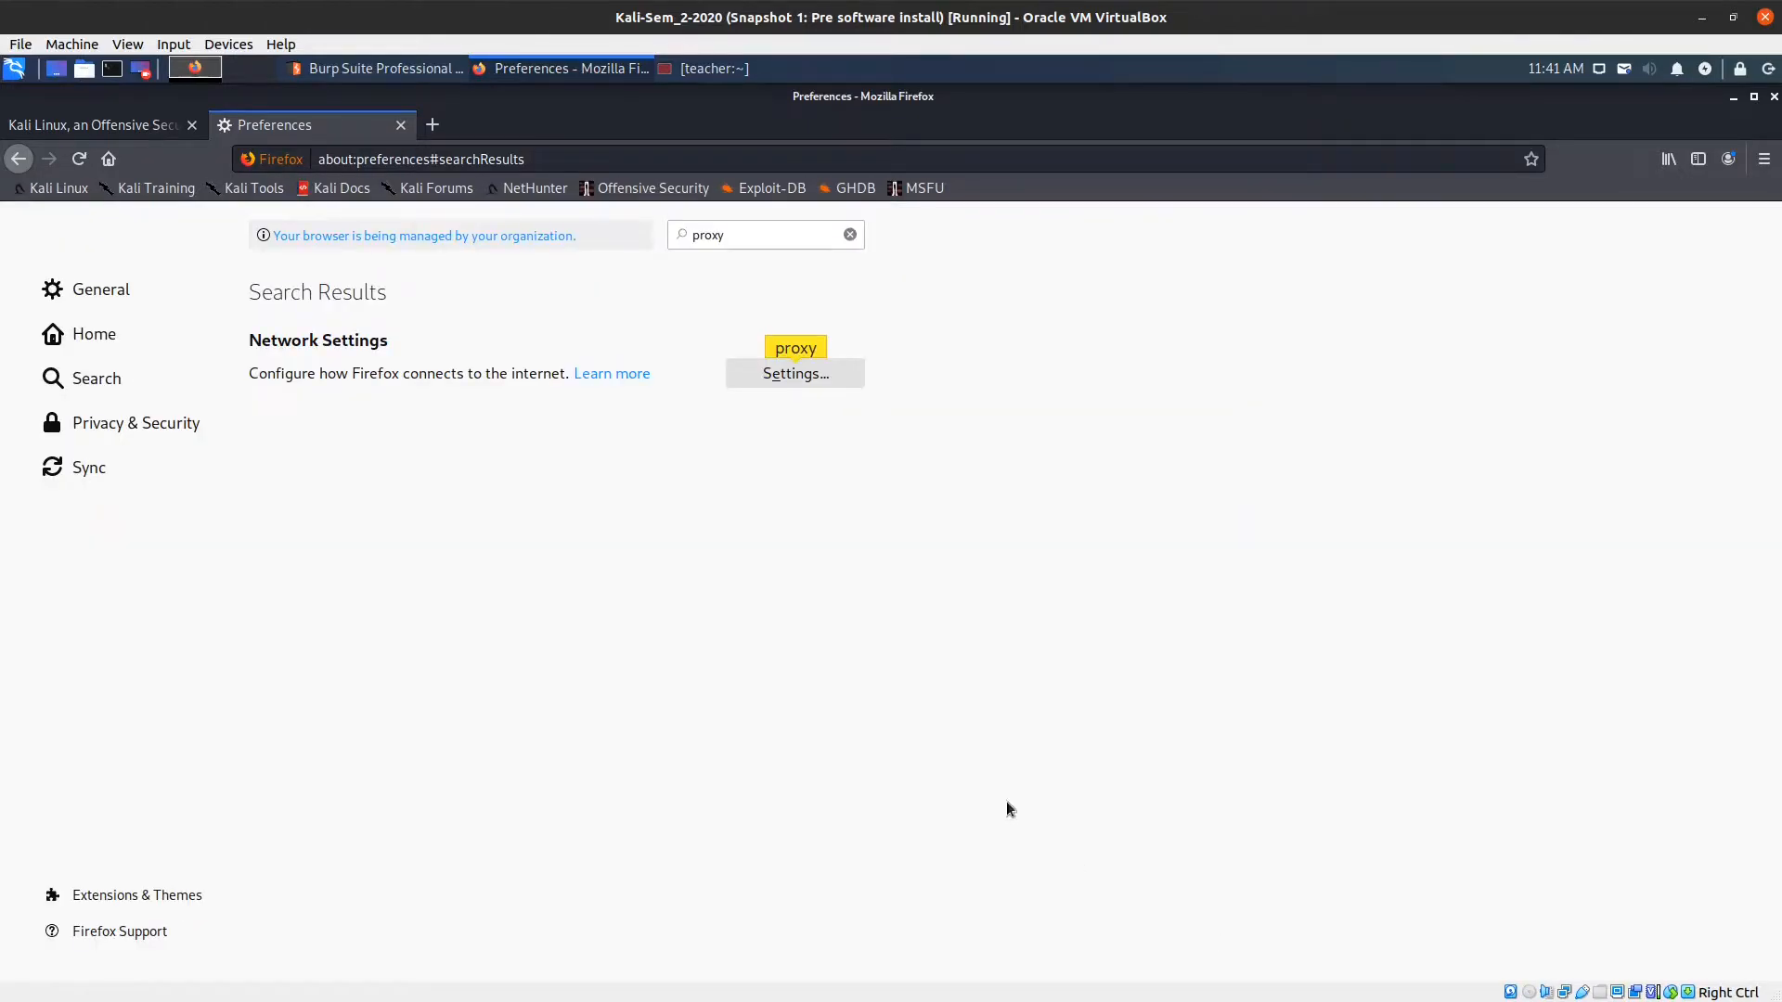
pyautogui.click(400, 125)
# Switch from Firefox back to the Burp Suite Professional Dashboard window.
pyautogui.click(409, 69)
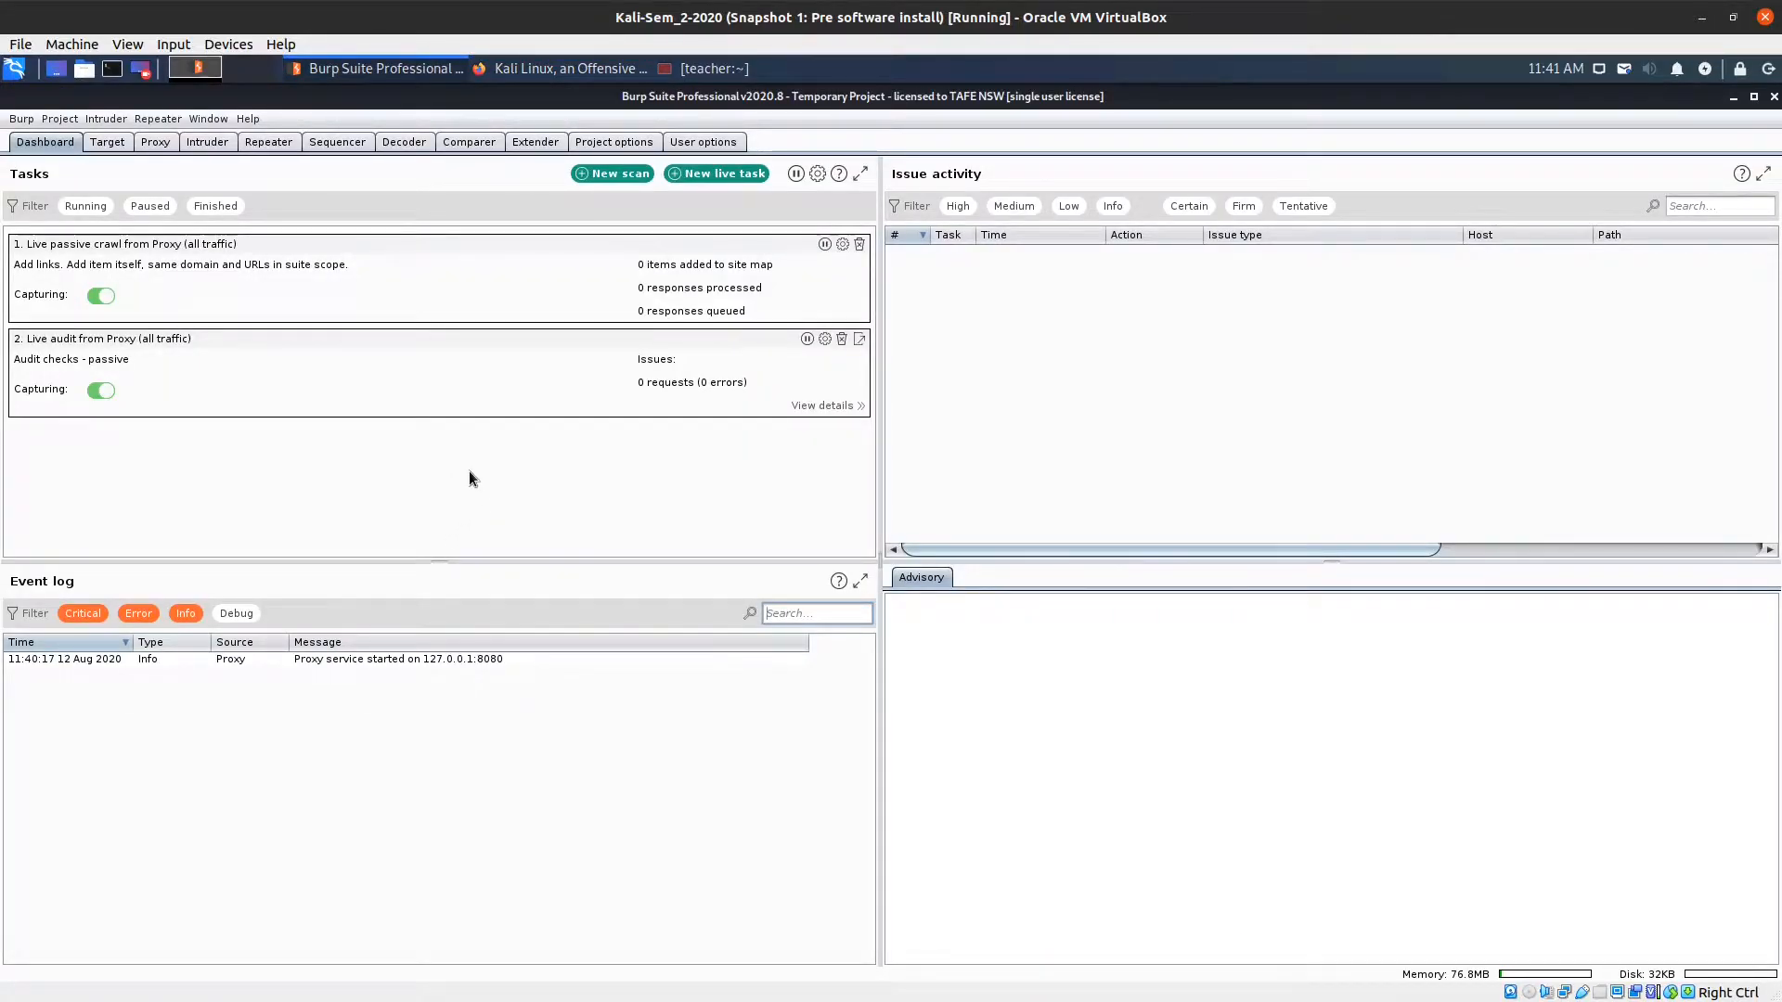
pyautogui.click(625, 176)
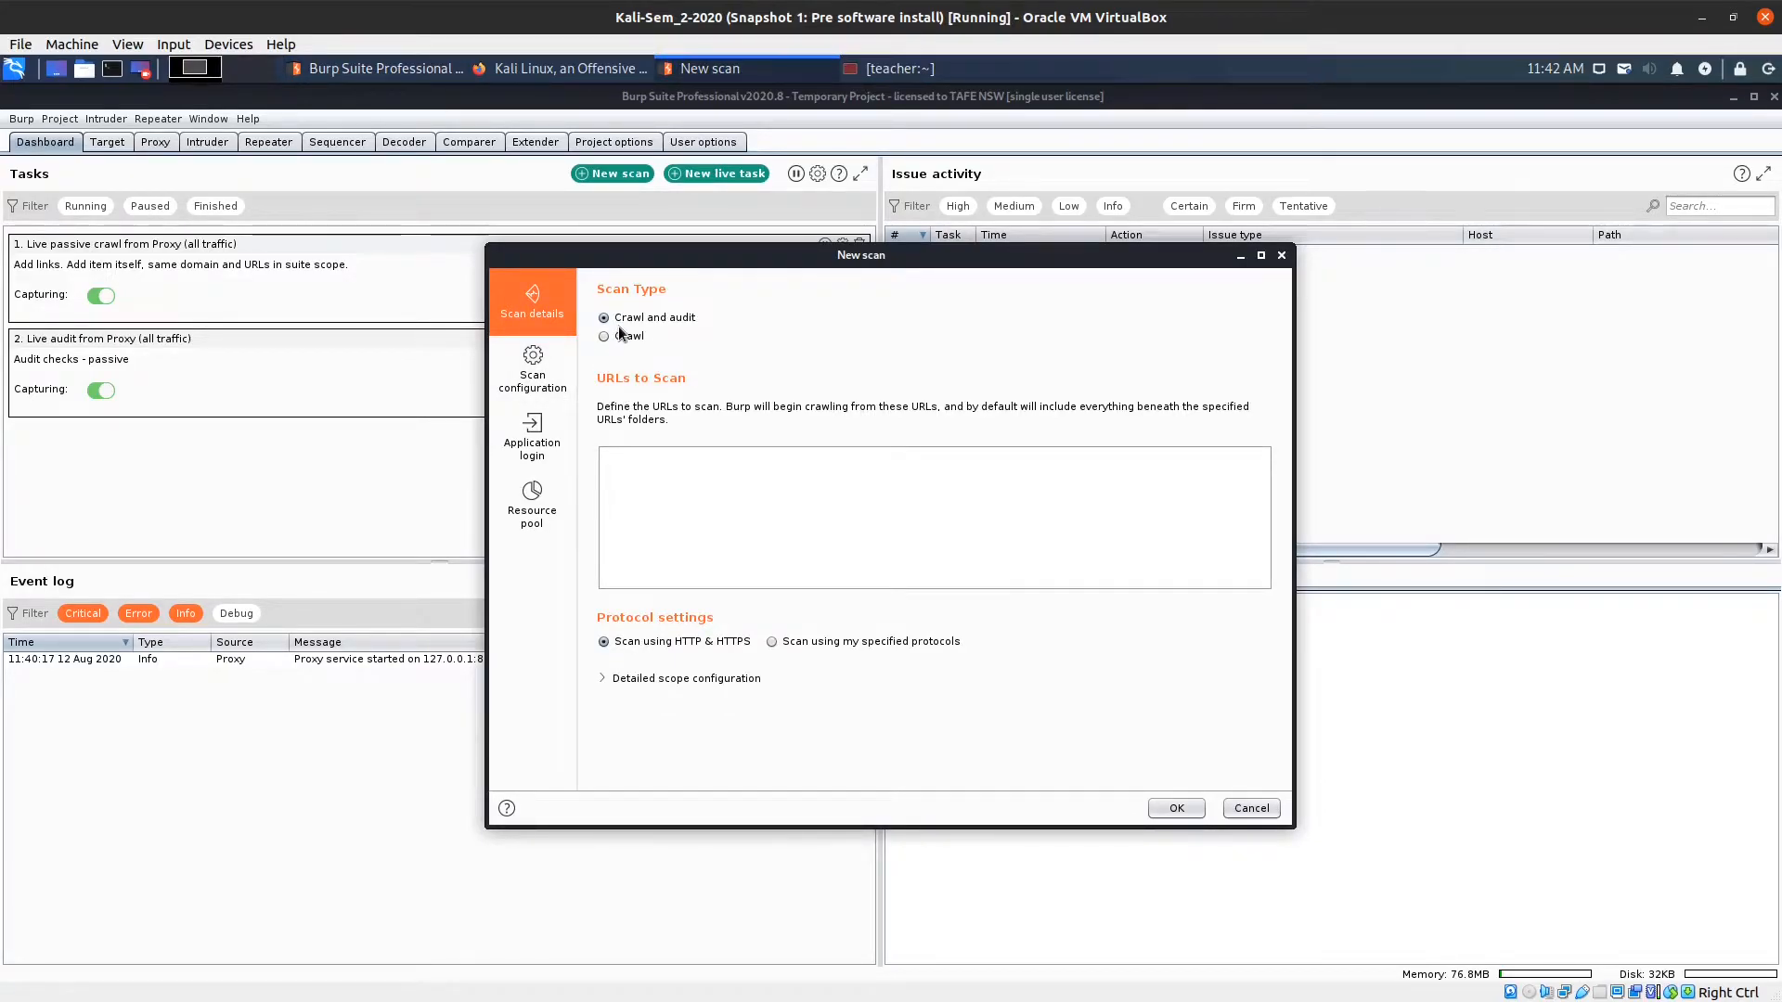
pyautogui.click(638, 463)
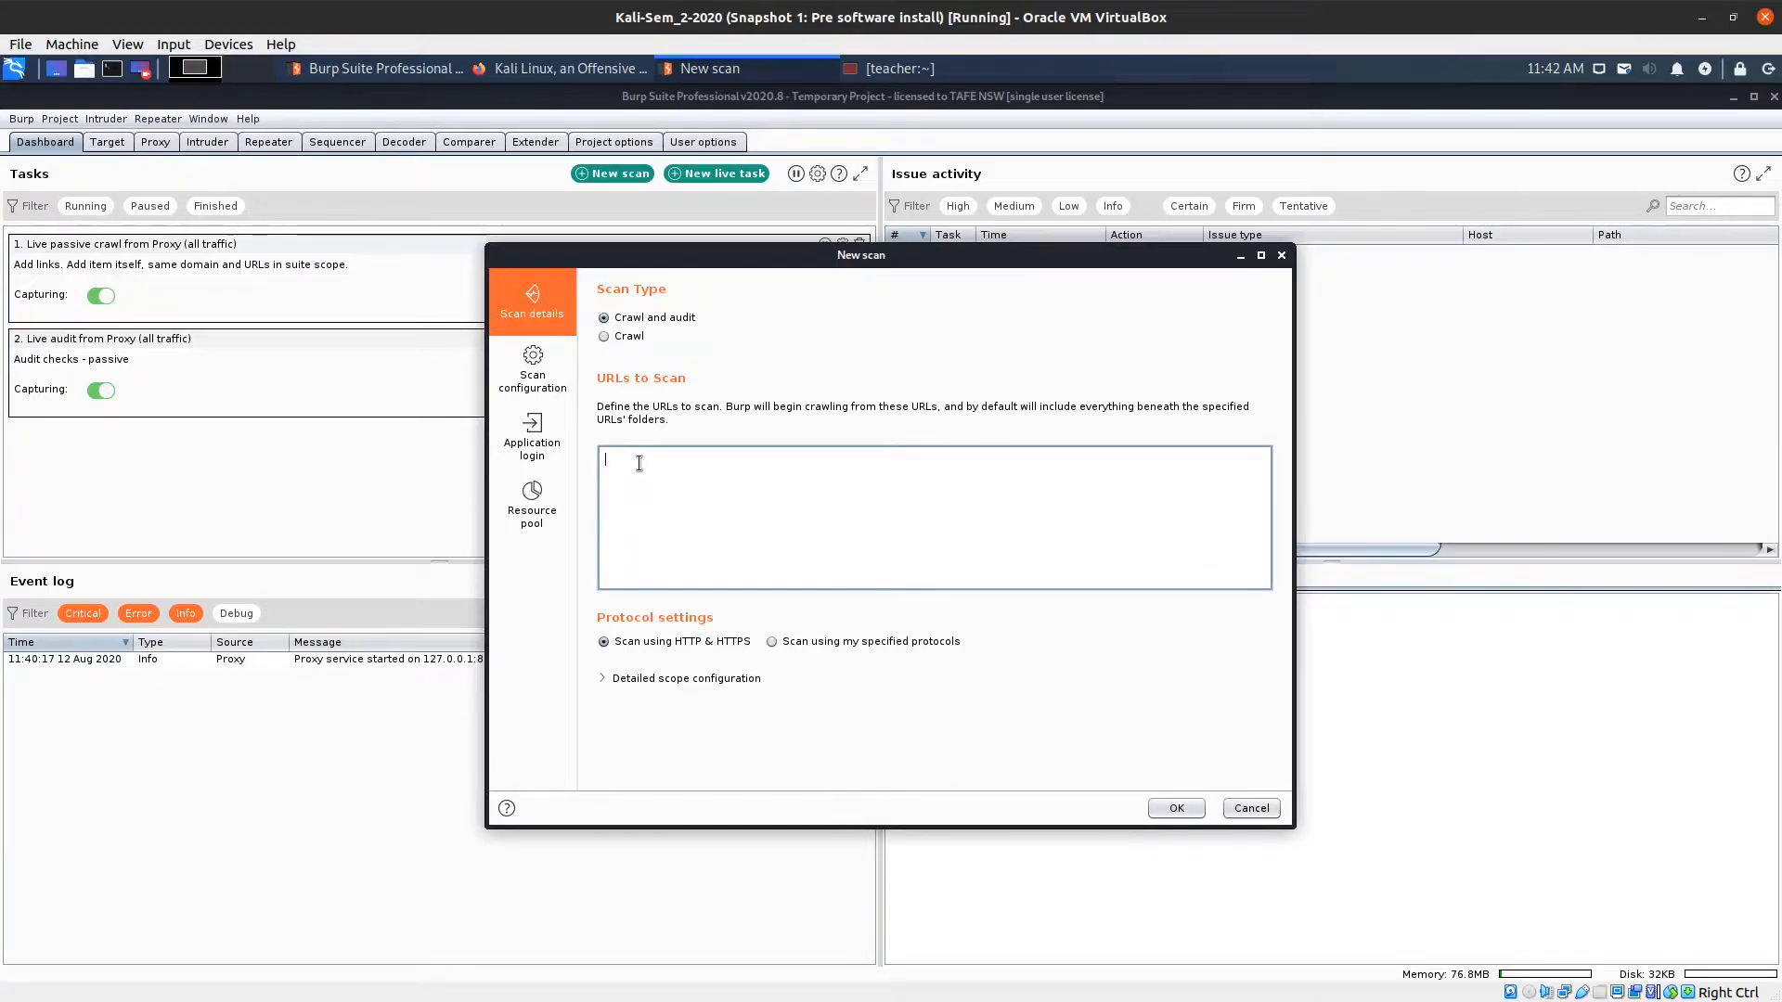
pyautogui.write('h')
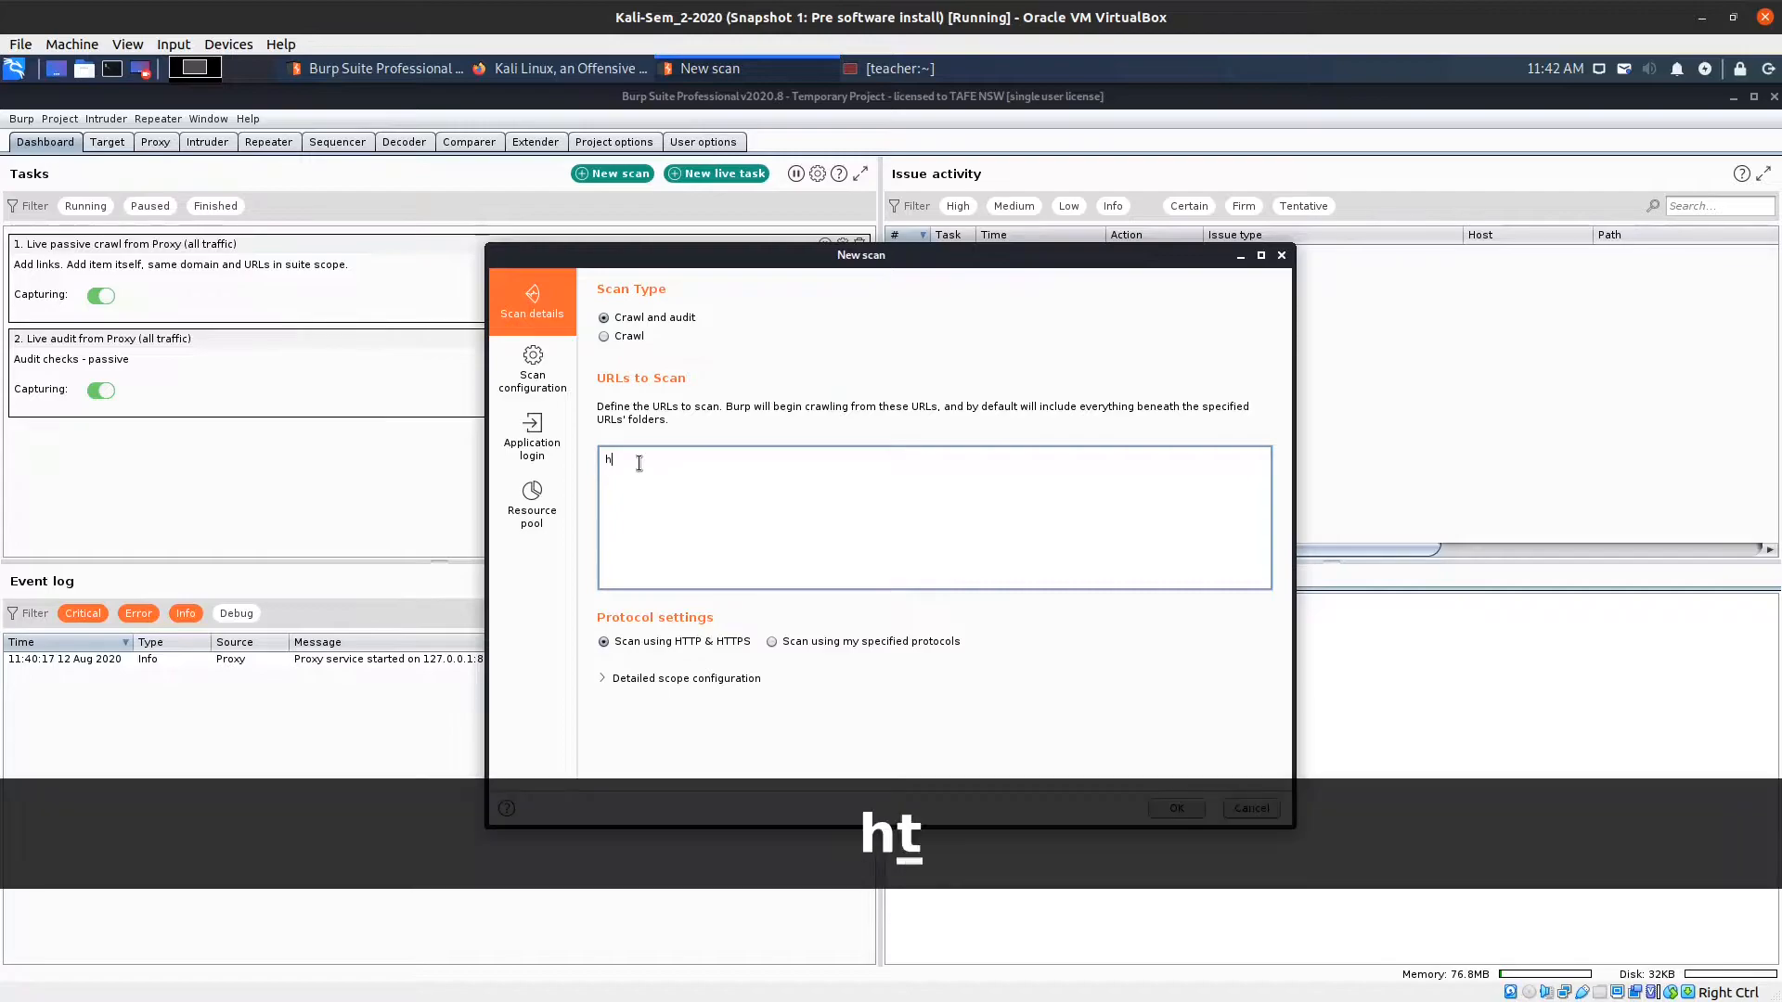
pyautogui.write('ttp:')
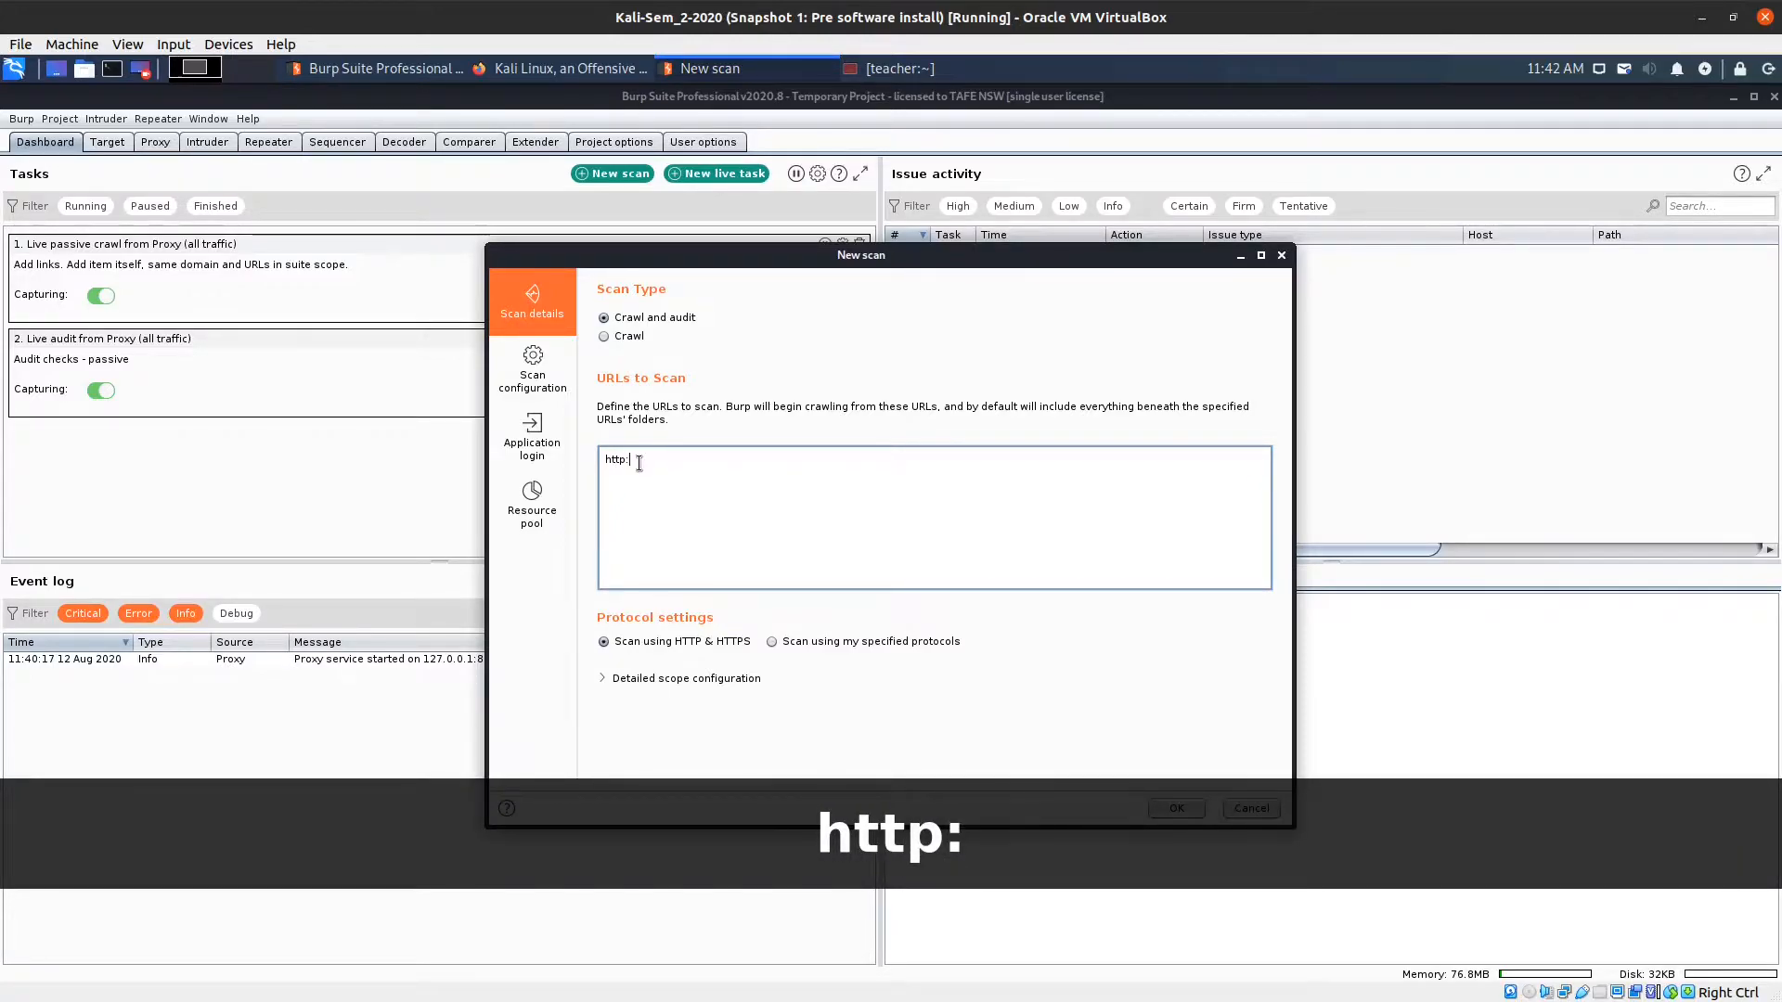
pyautogui.write('//')
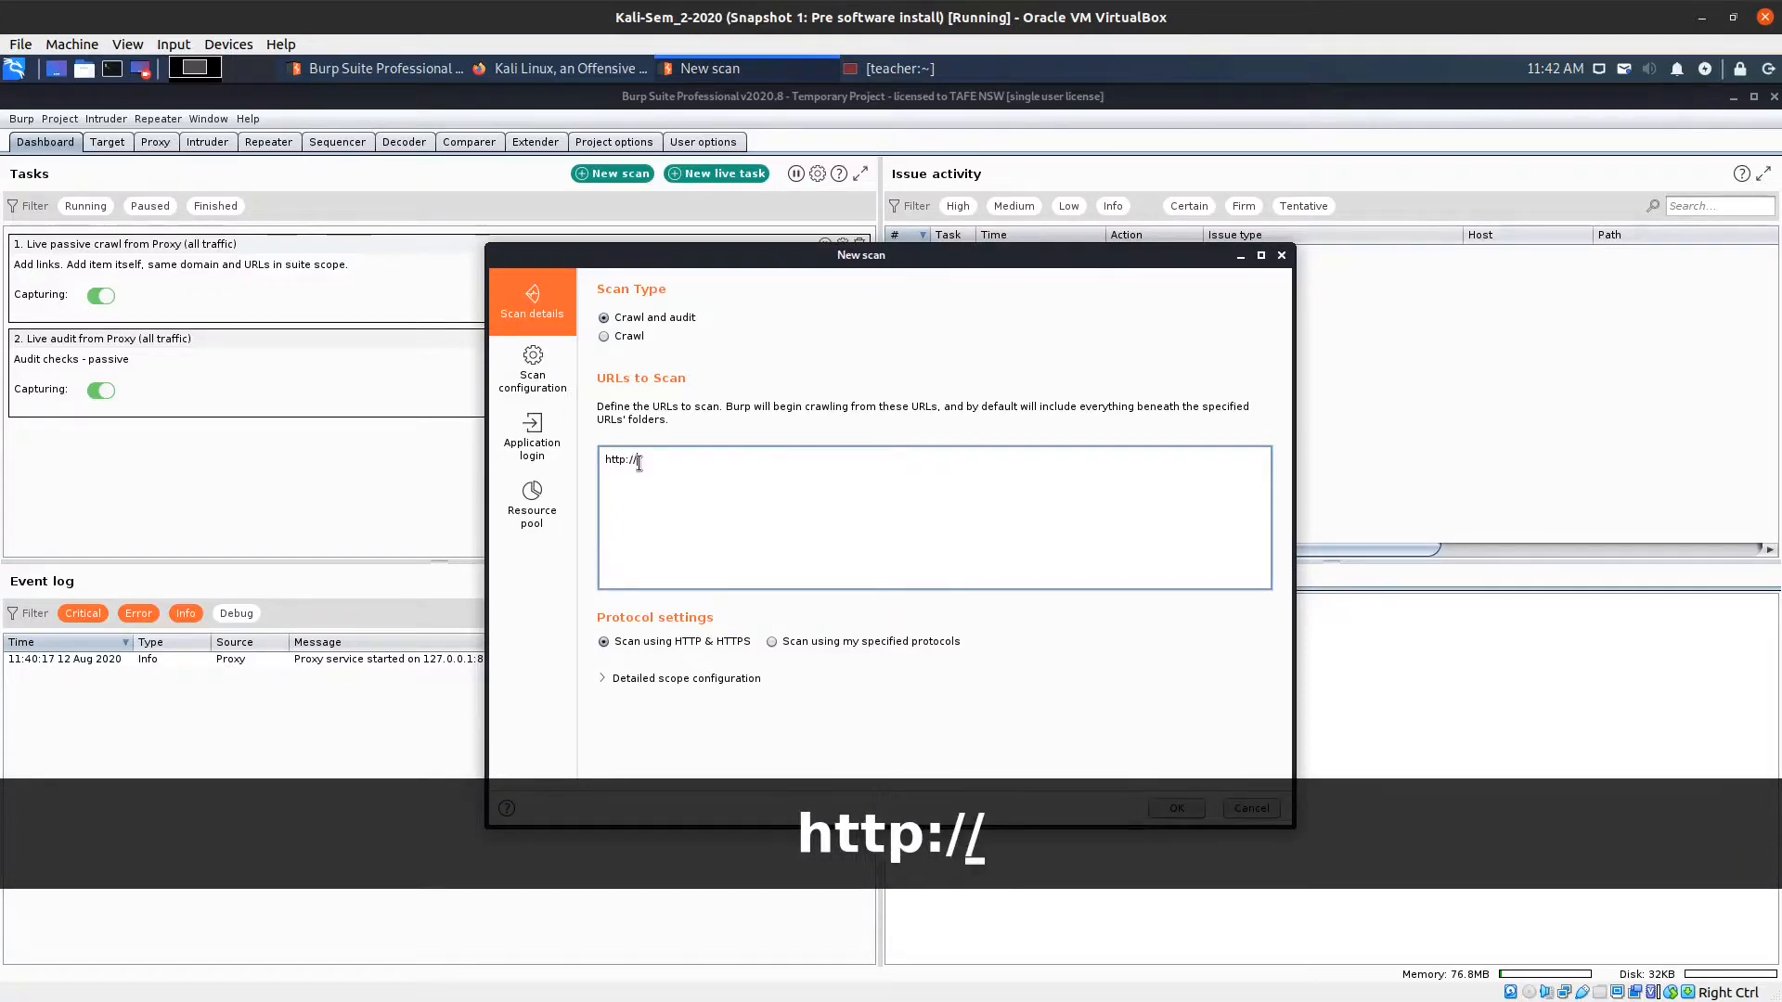
pyautogui.write('10')
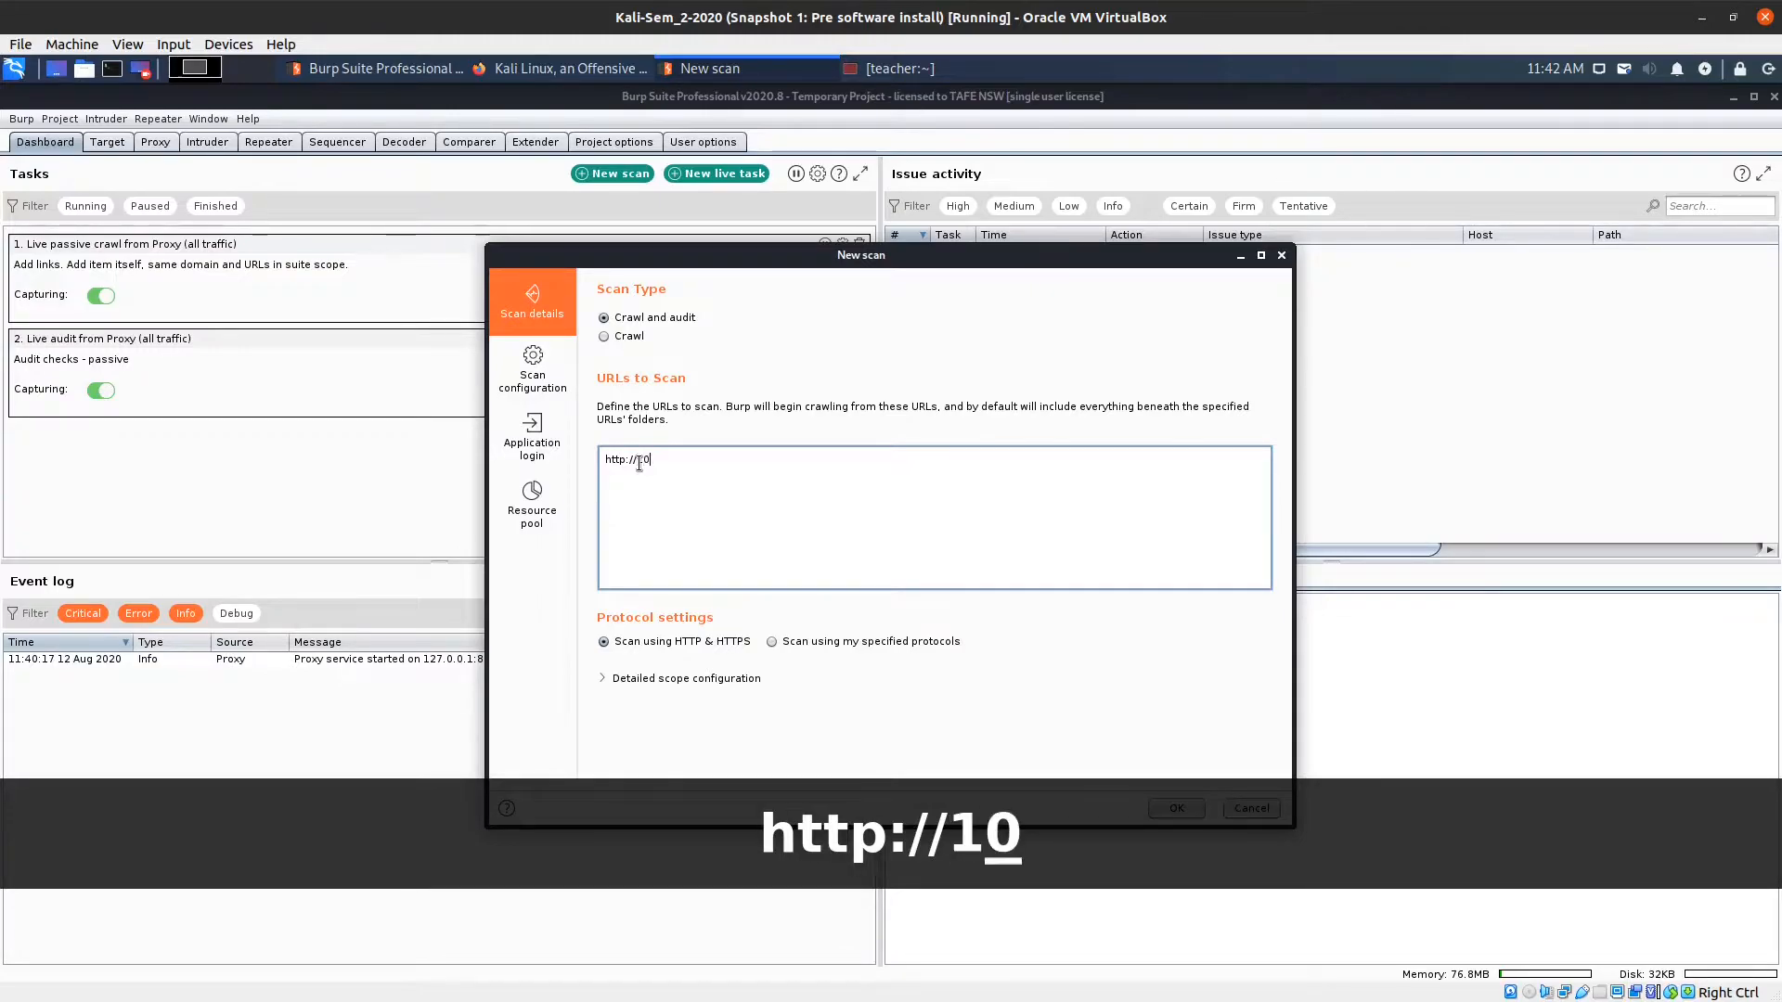
pyautogui.write('.0.2.8')
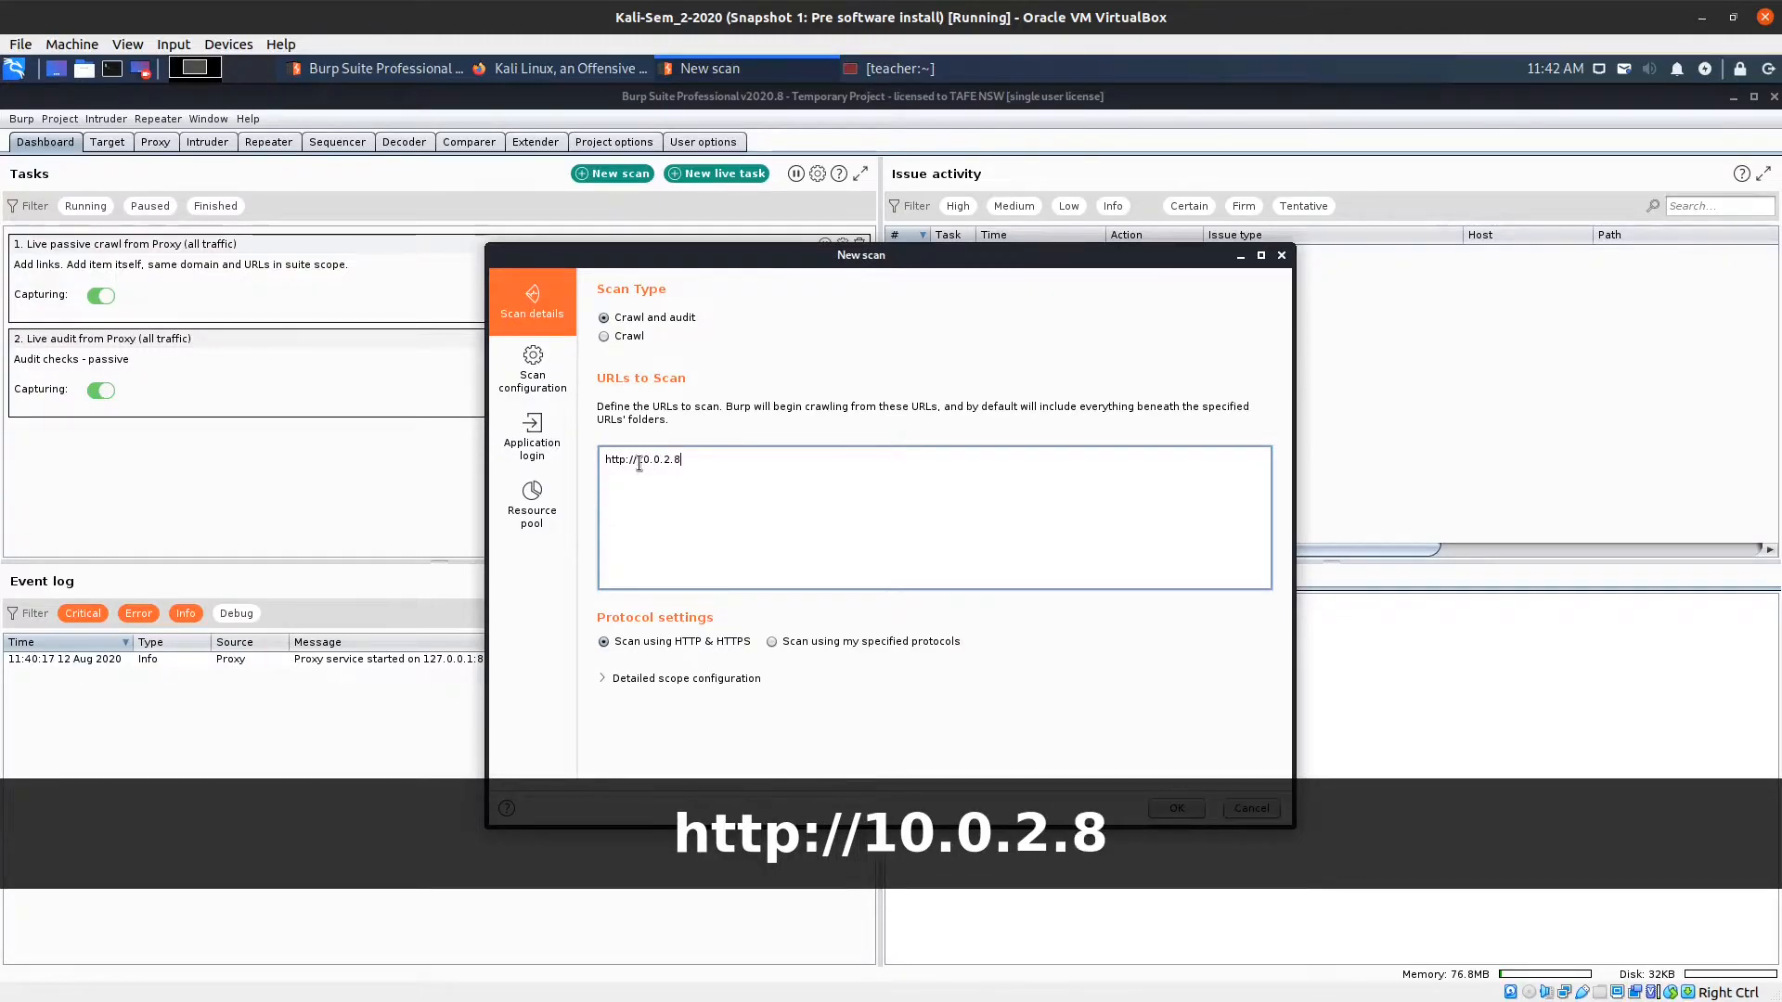
pyautogui.write('/mutl')
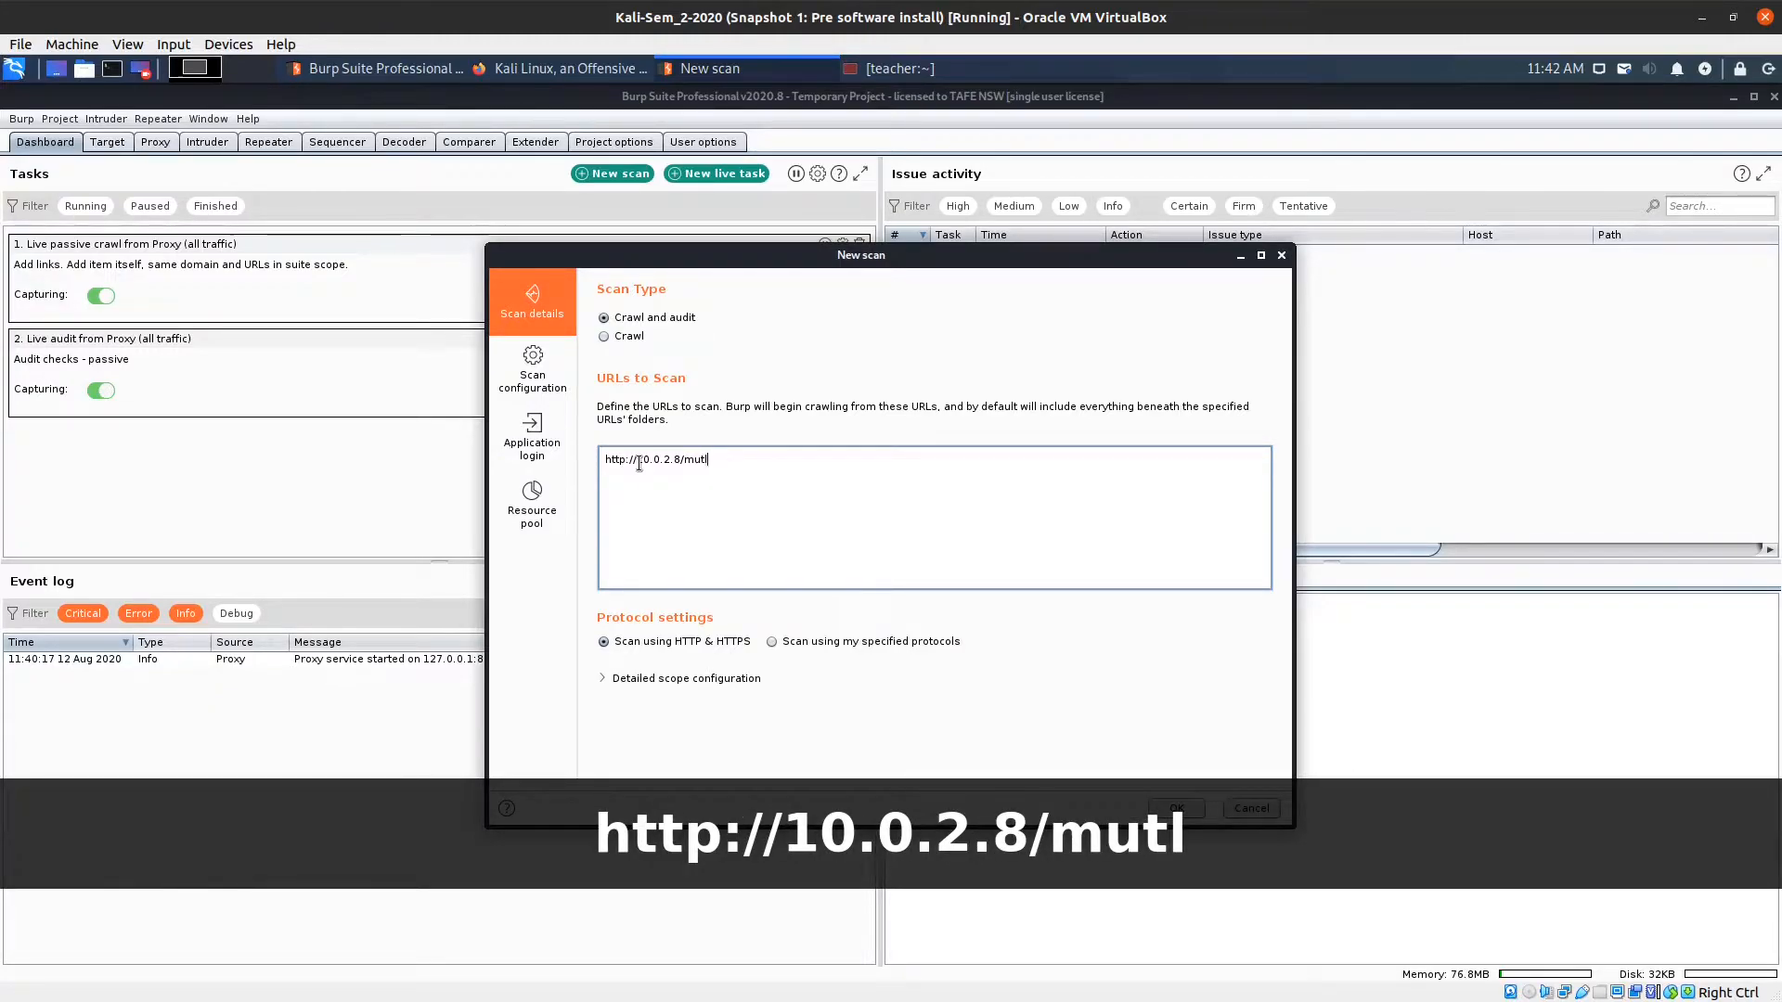
pyautogui.press('BackSpace')
pyautogui.write('illidae')
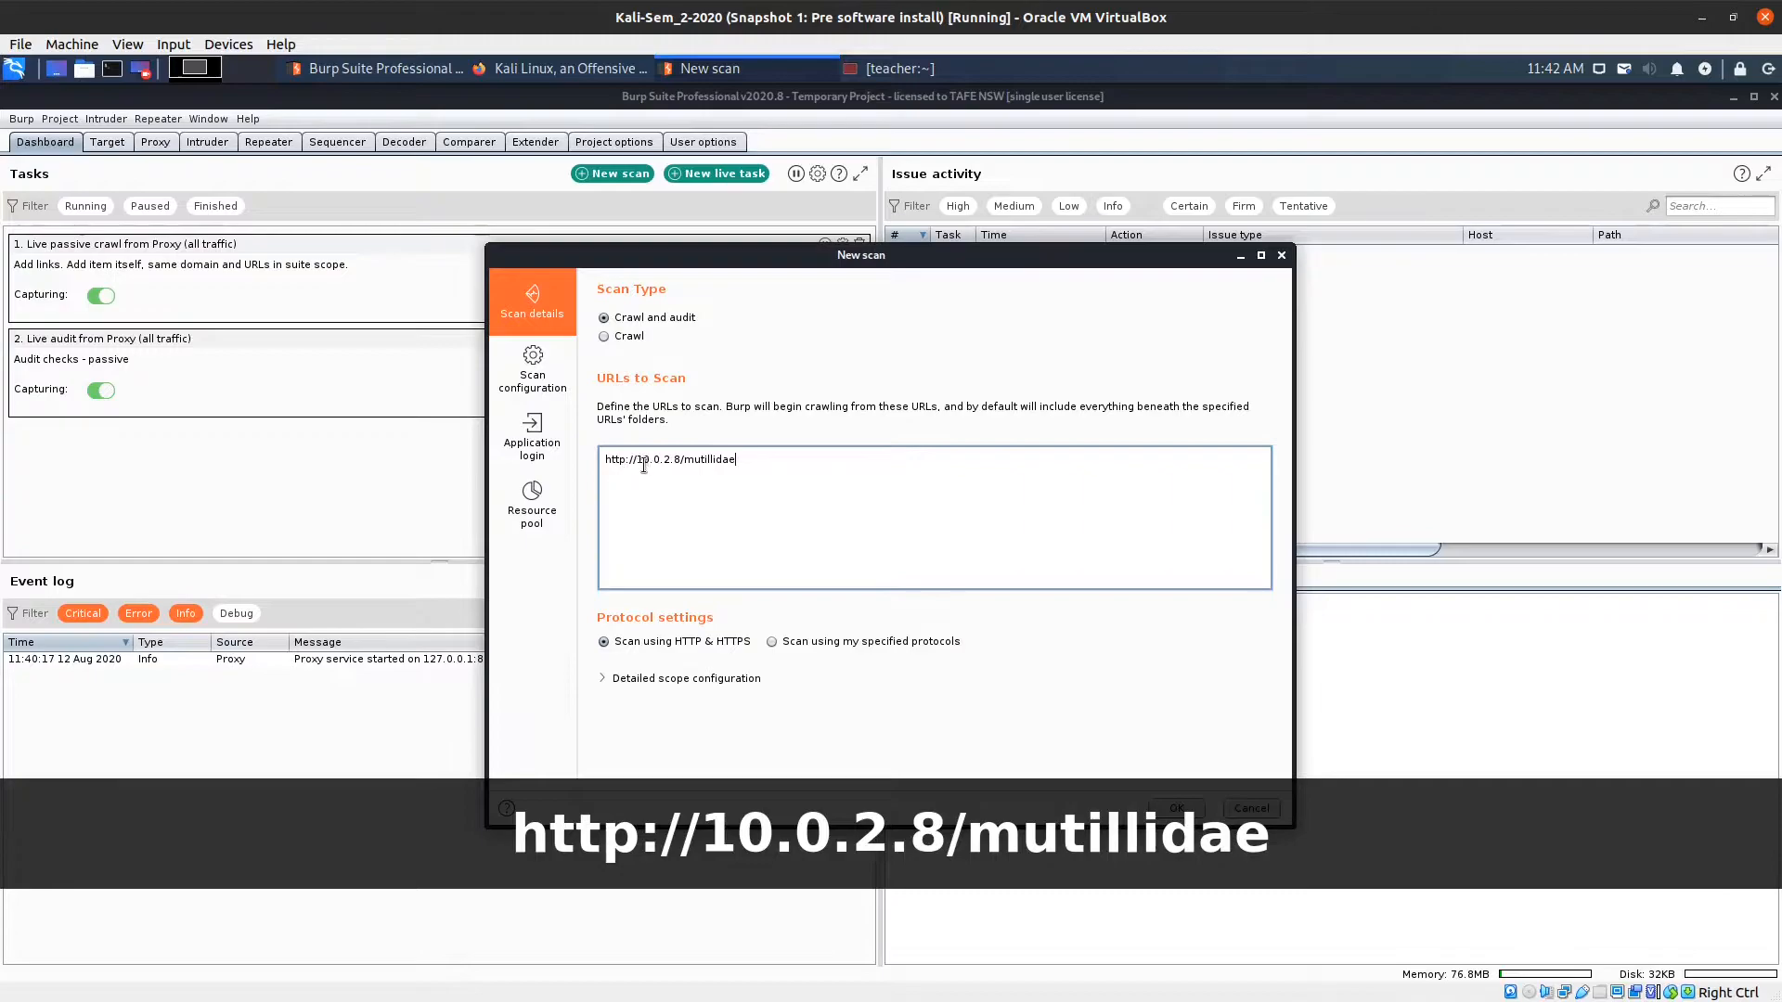
# Add the library presets 'Audit checks - all except time-based detection methods' and 'Crawl limit - 10 minutes'.
pyautogui.click(543, 391)
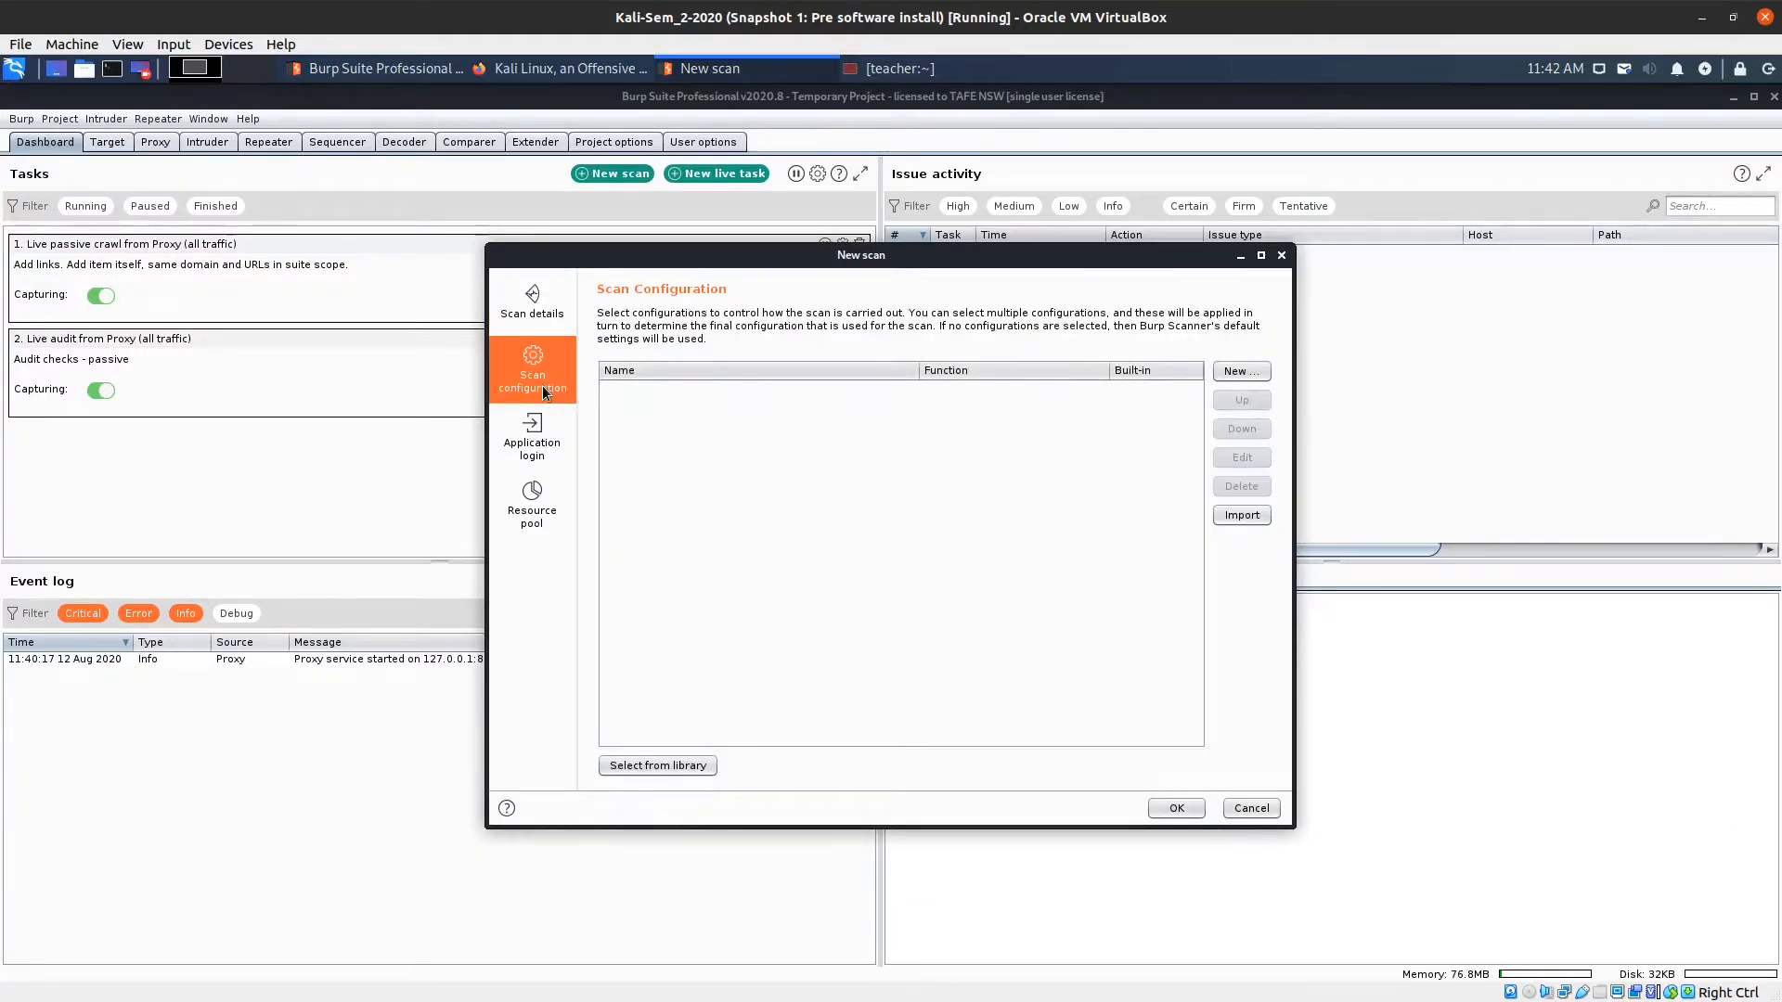
pyautogui.click(693, 767)
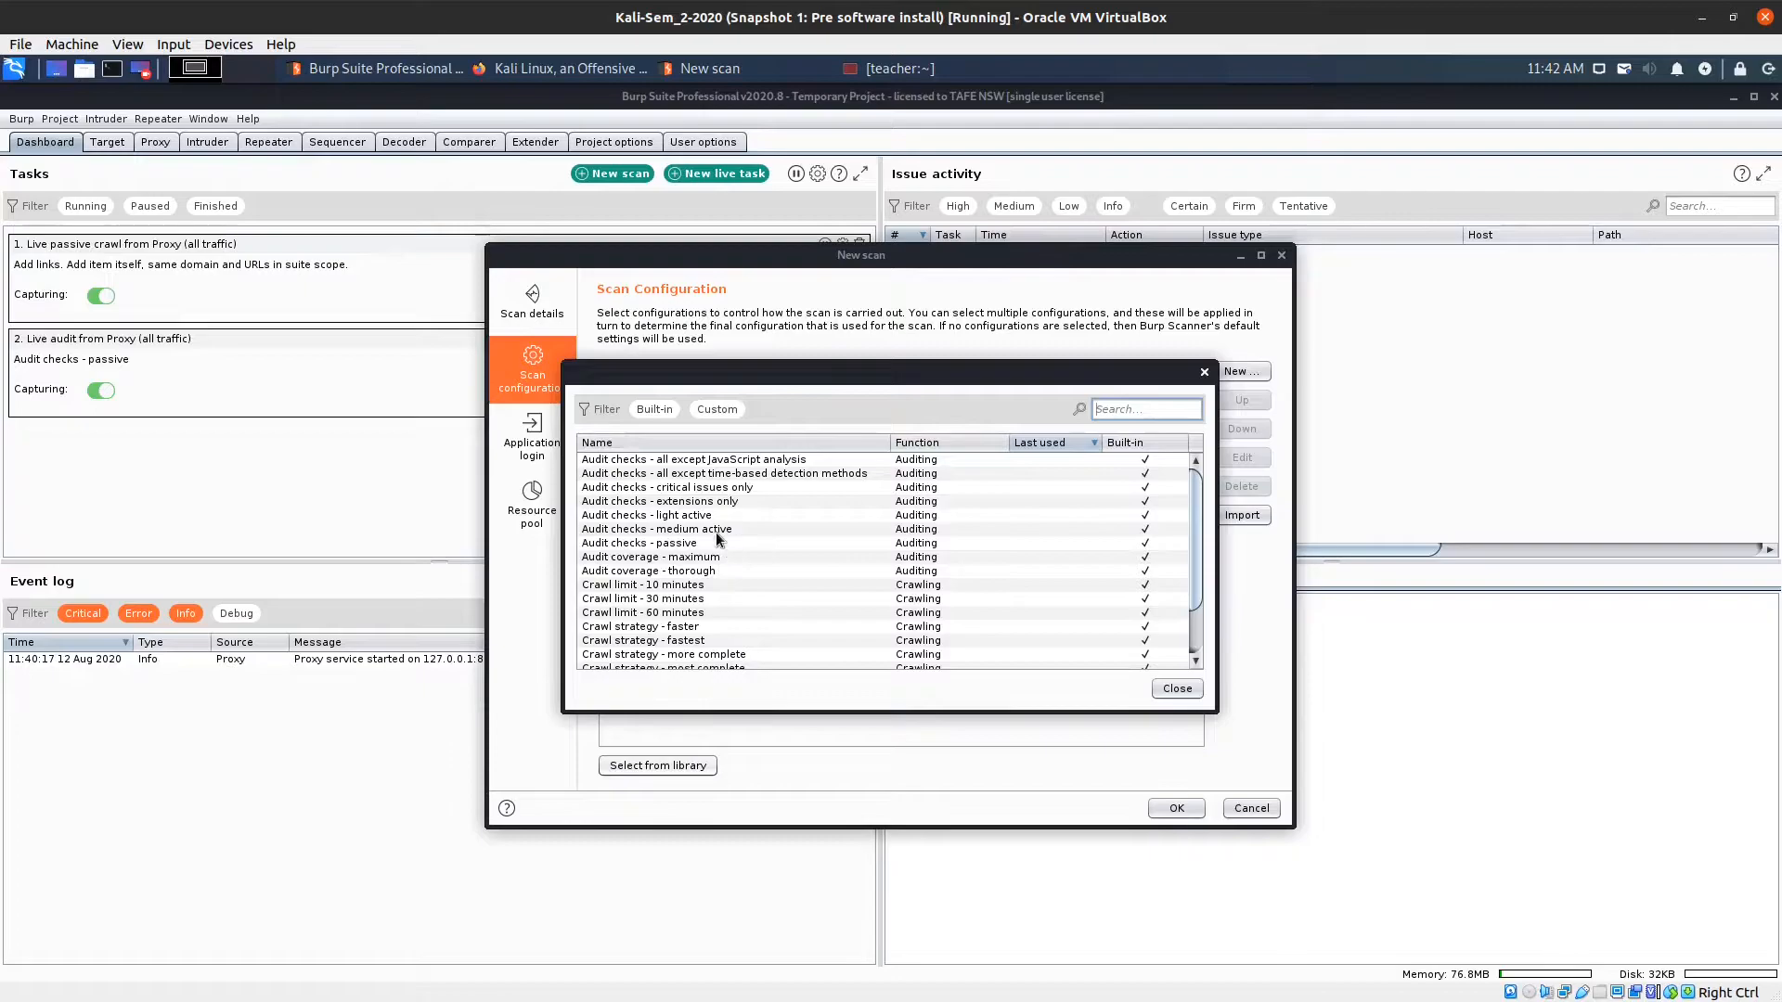
pyautogui.doubleClick(652, 474)
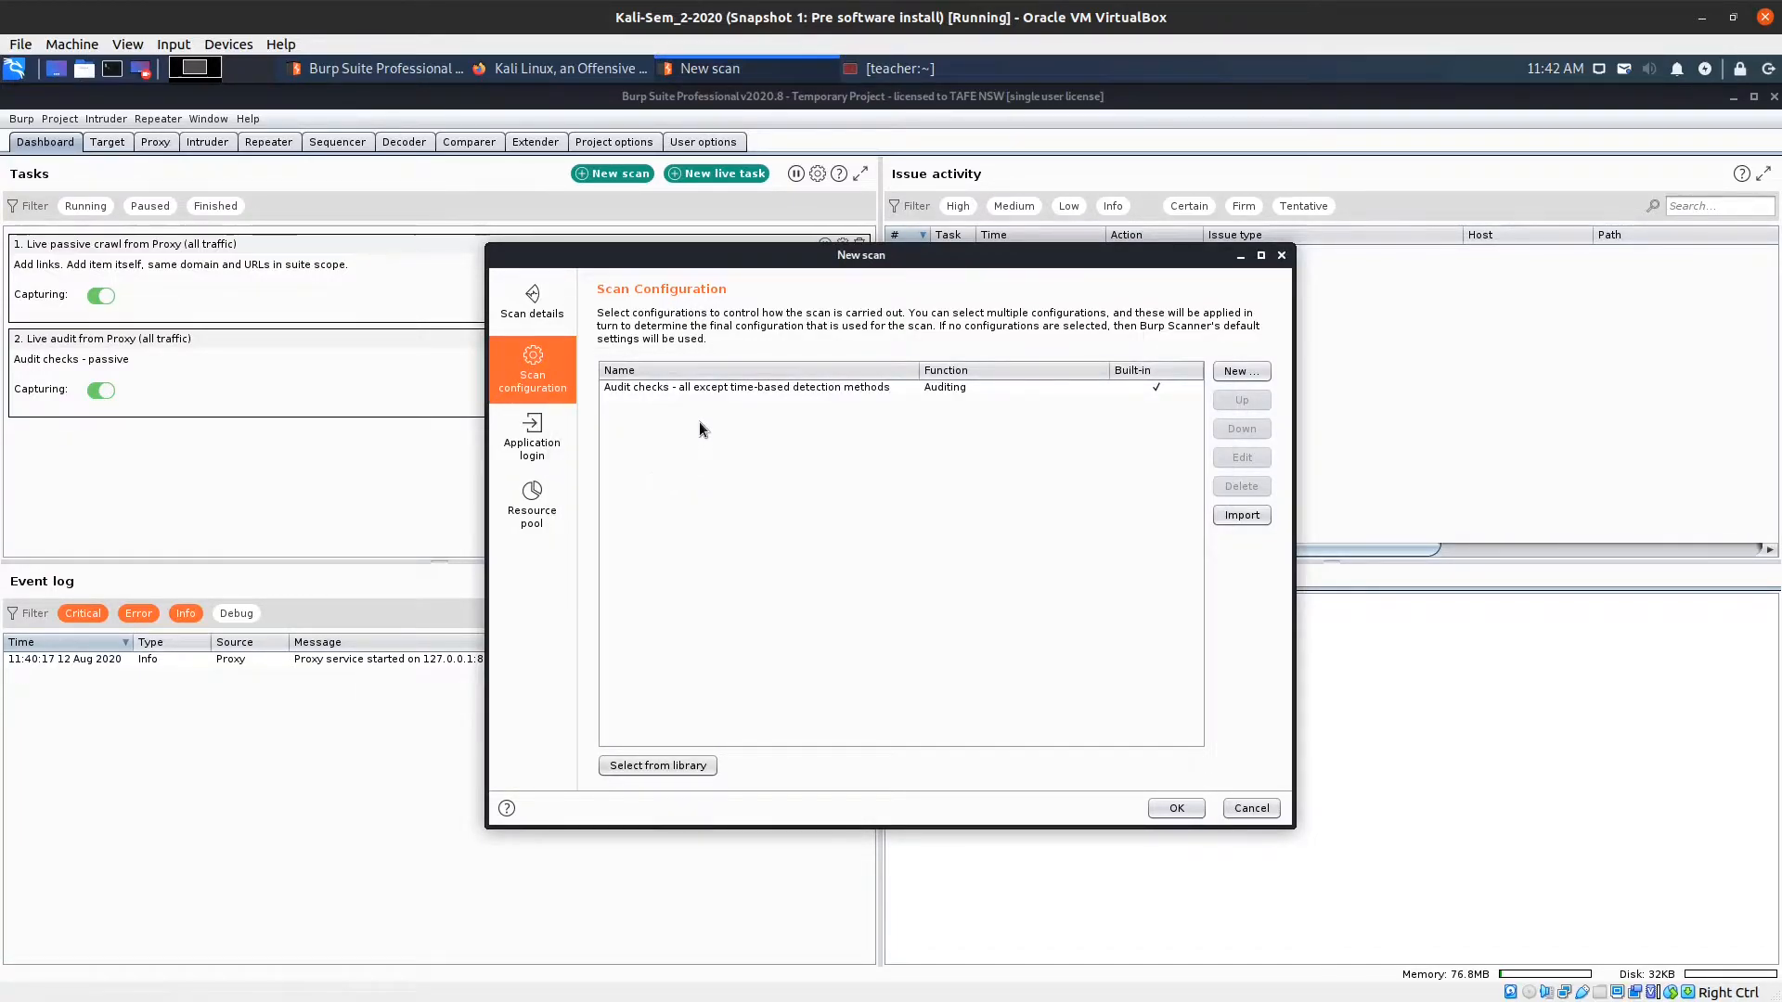
pyautogui.click(640, 768)
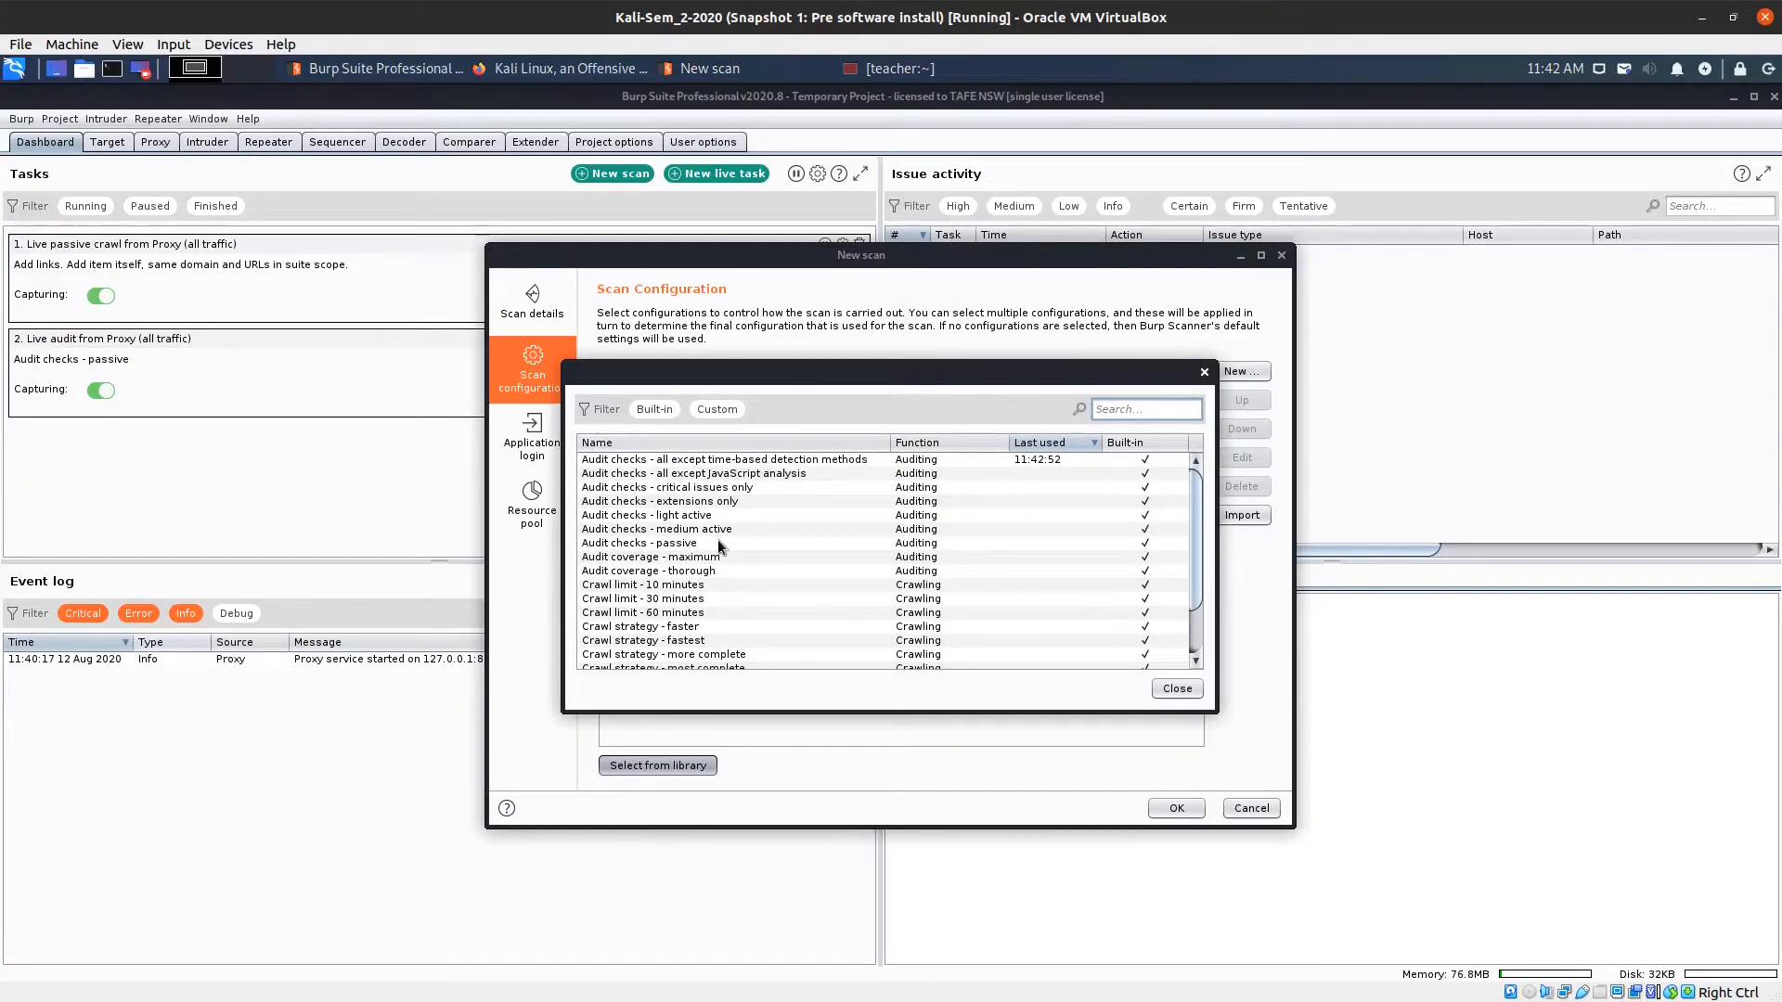
pyautogui.doubleClick(689, 584)
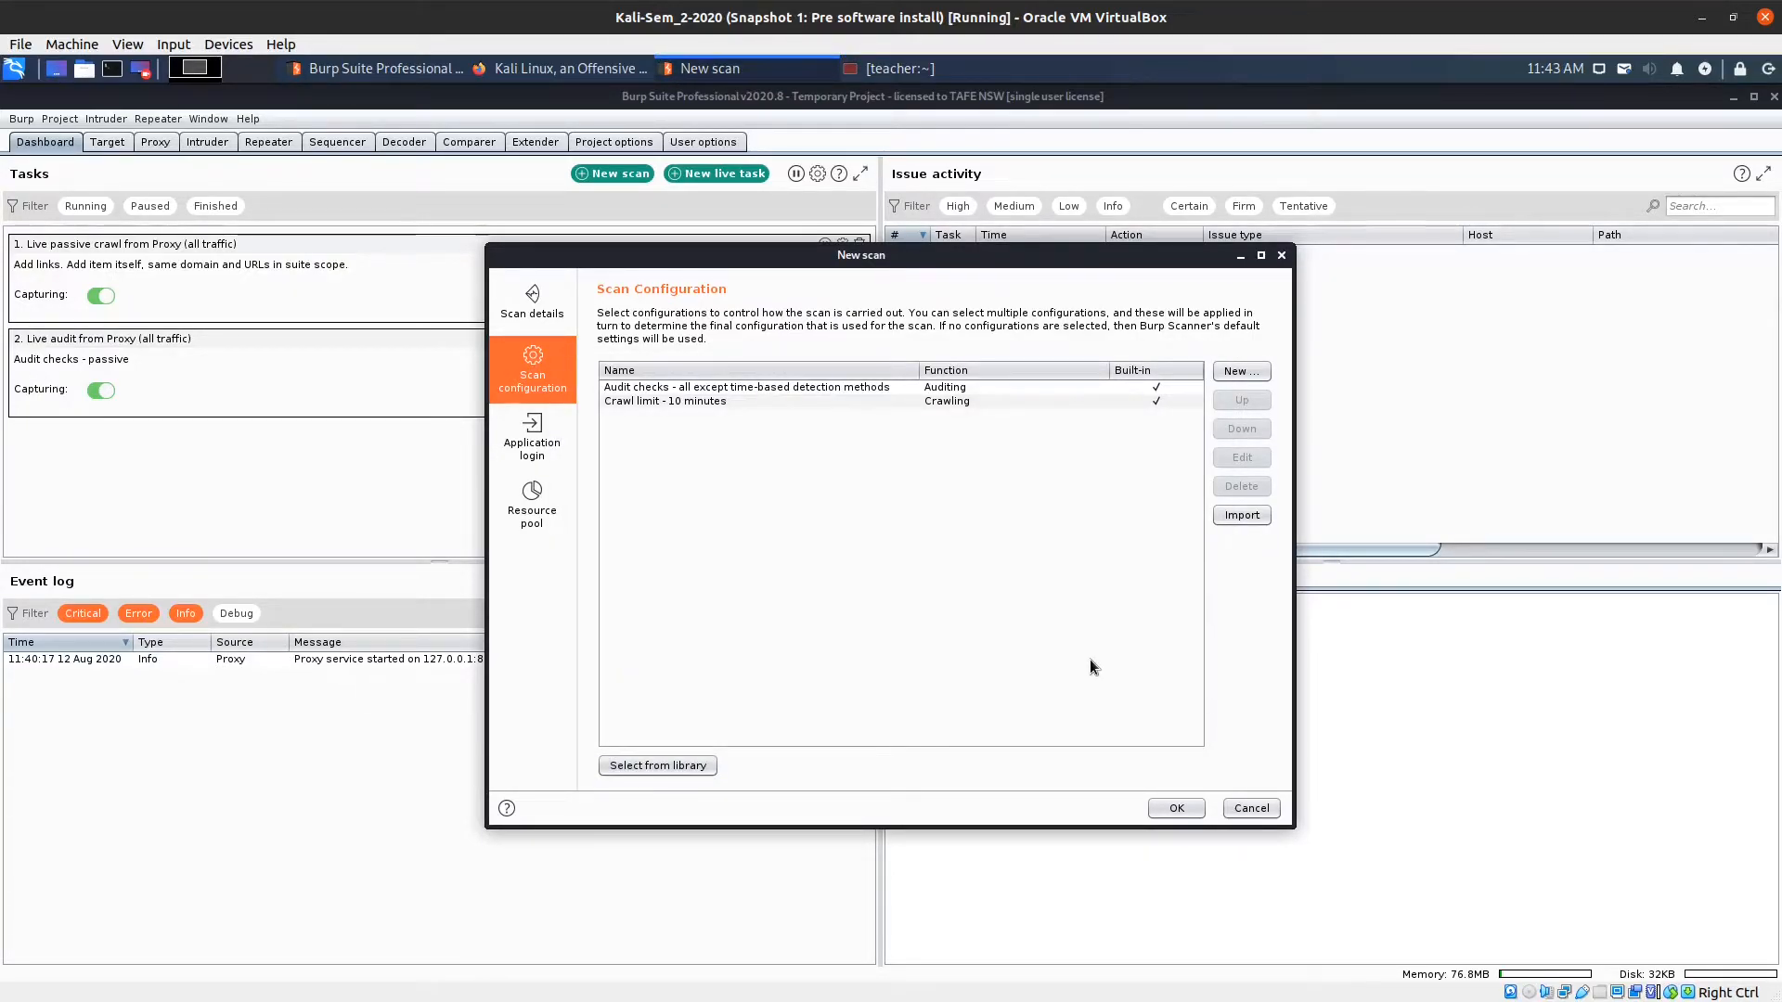
# Add an application login labelled 'admin' with the admin account's username and password.
pyautogui.click(543, 458)
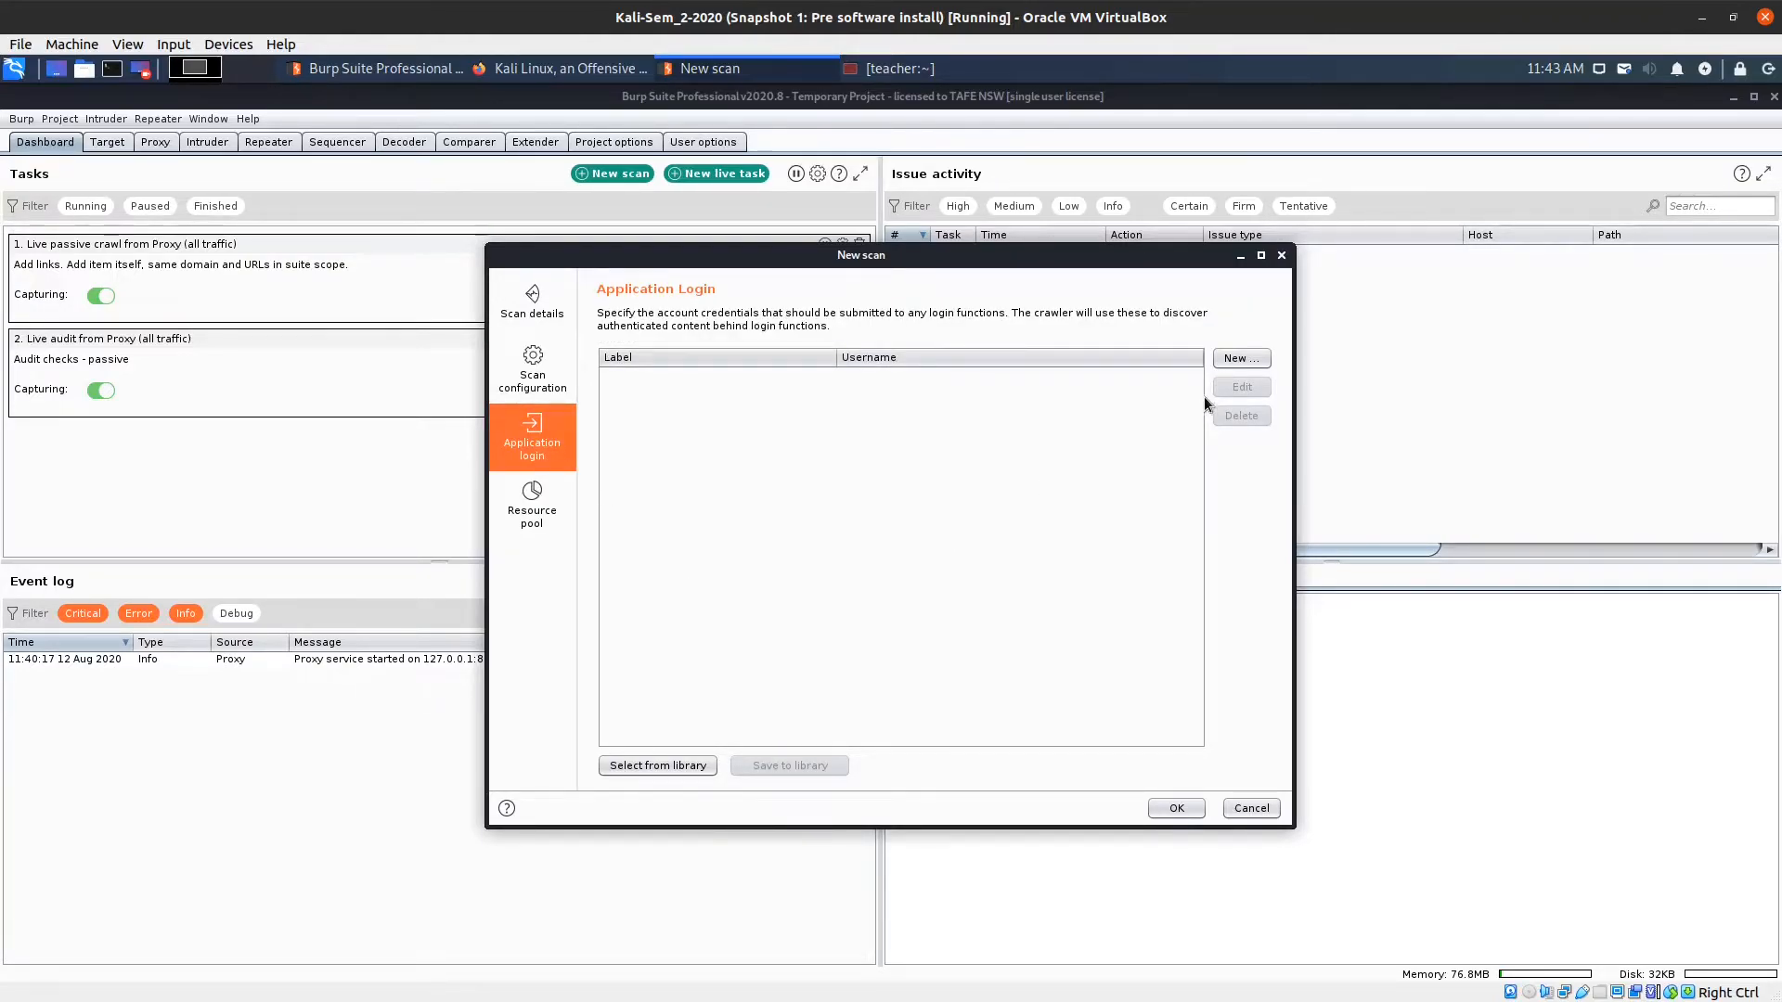
pyautogui.click(1236, 360)
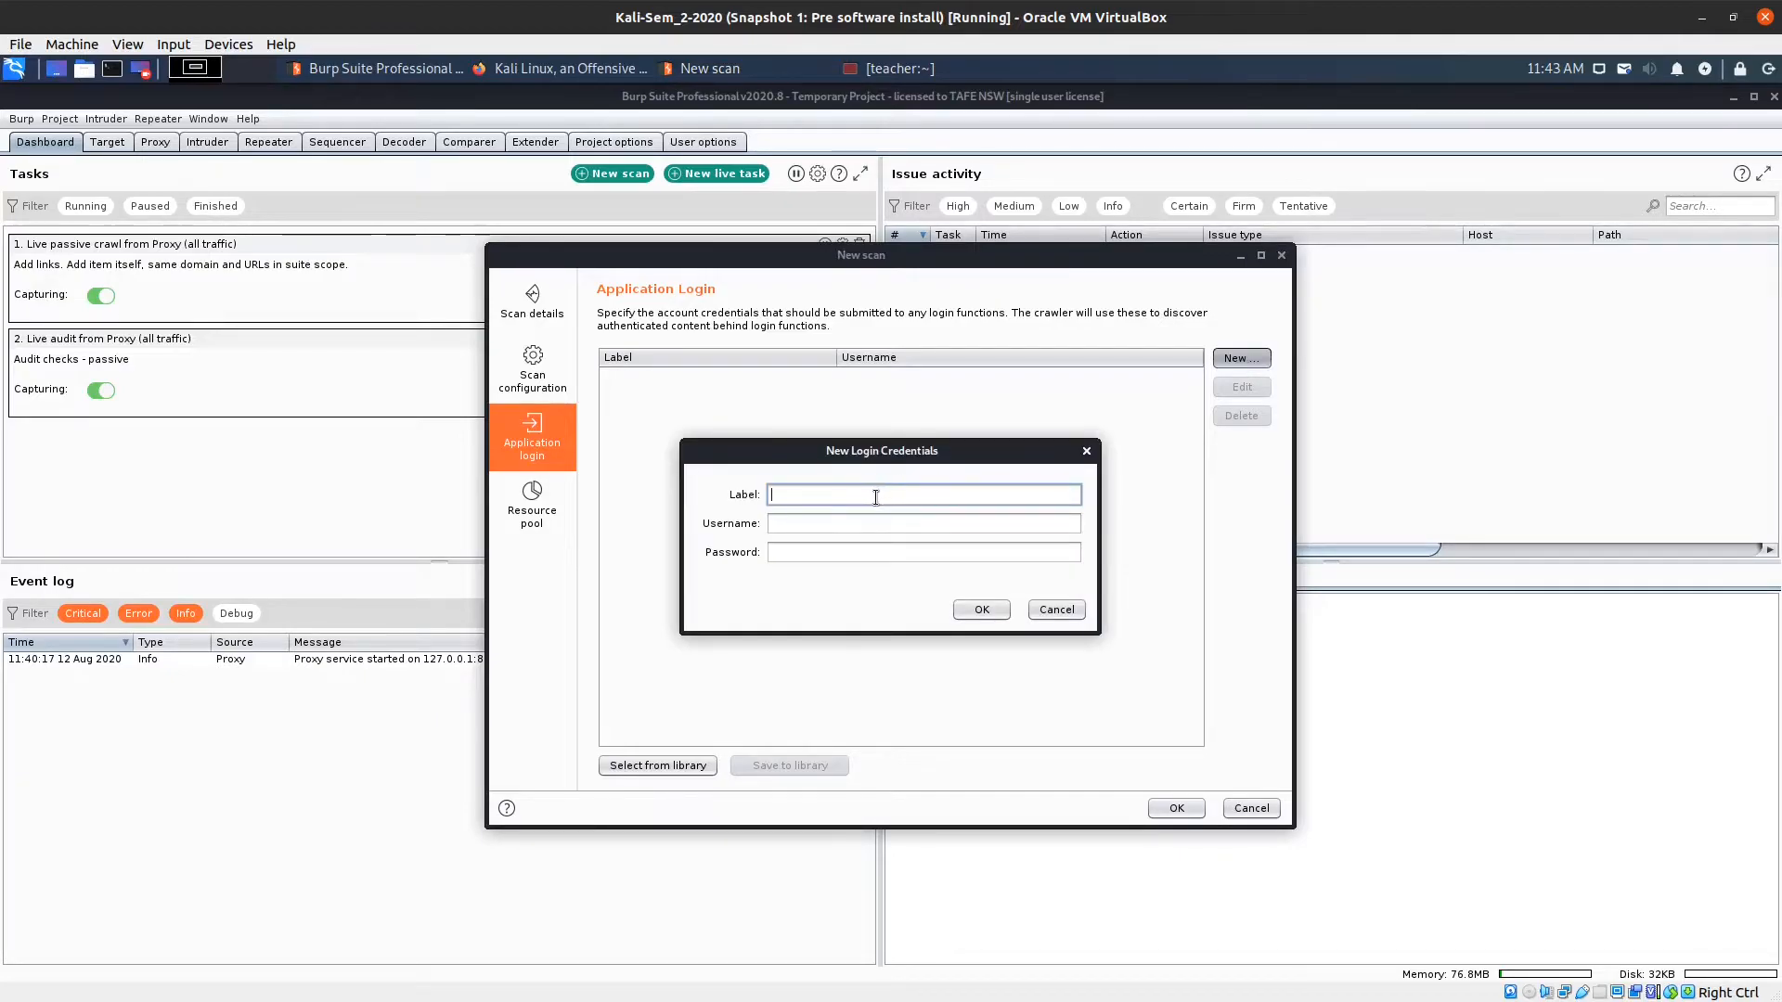
pyautogui.write('admin')
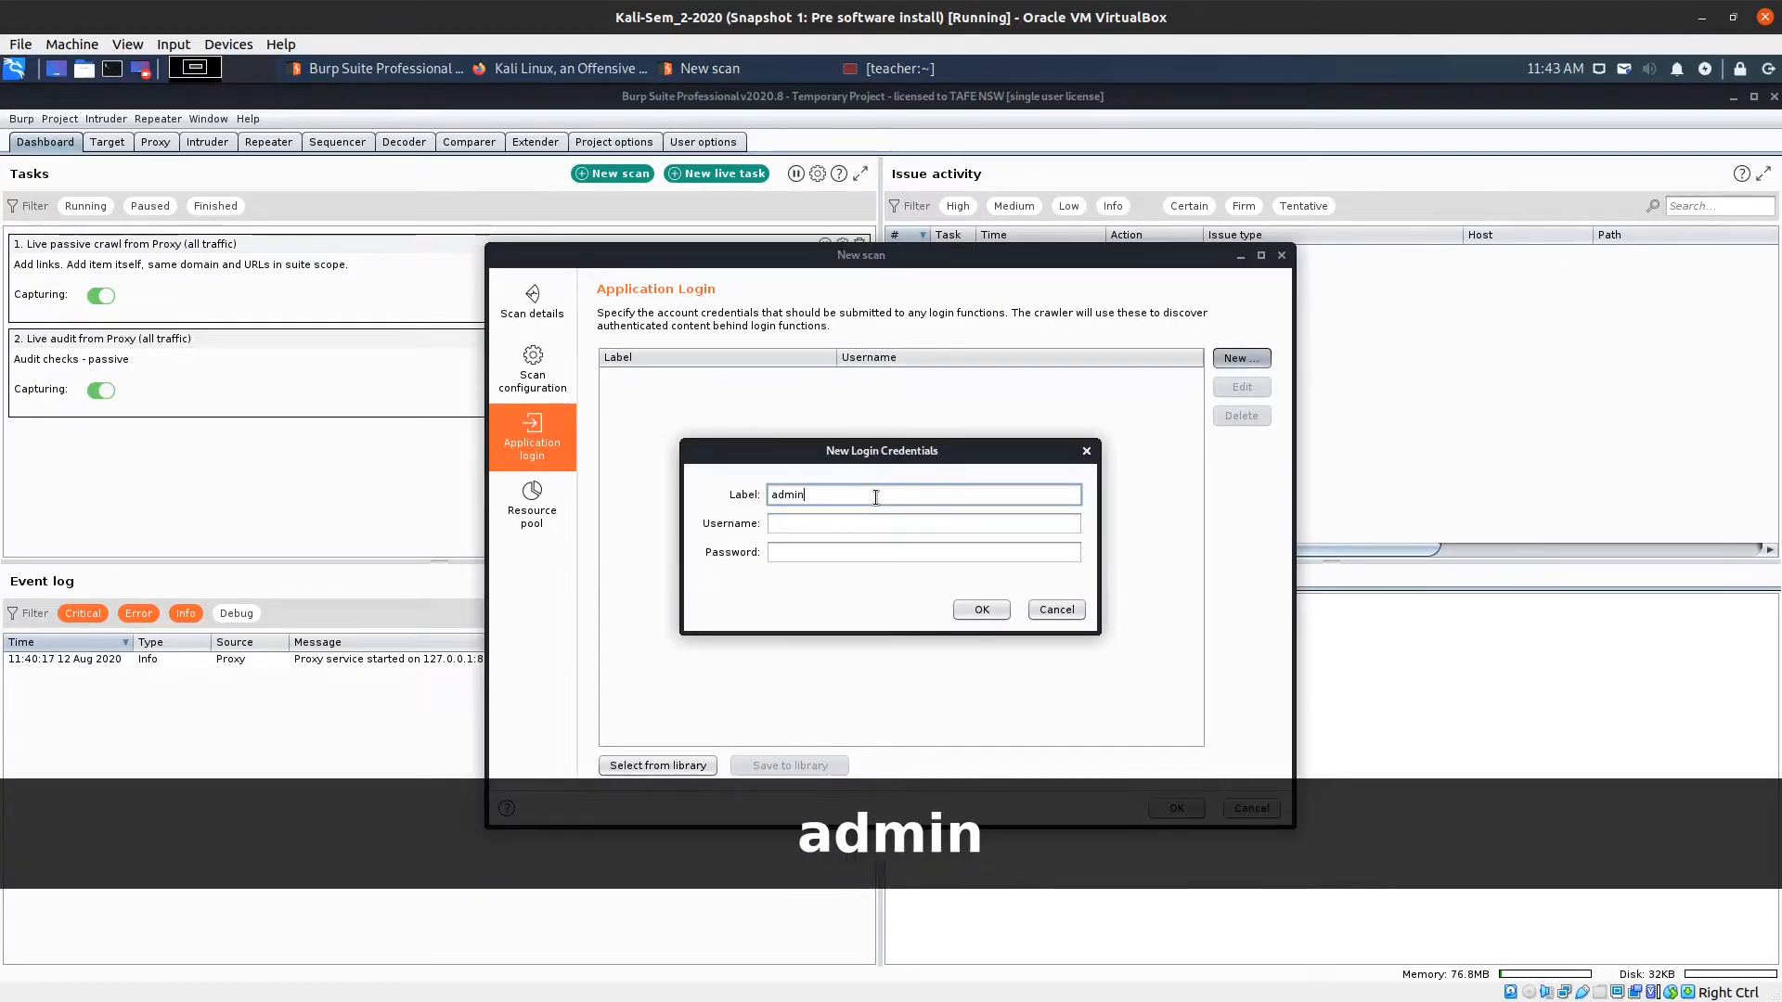
pyautogui.click(860, 527)
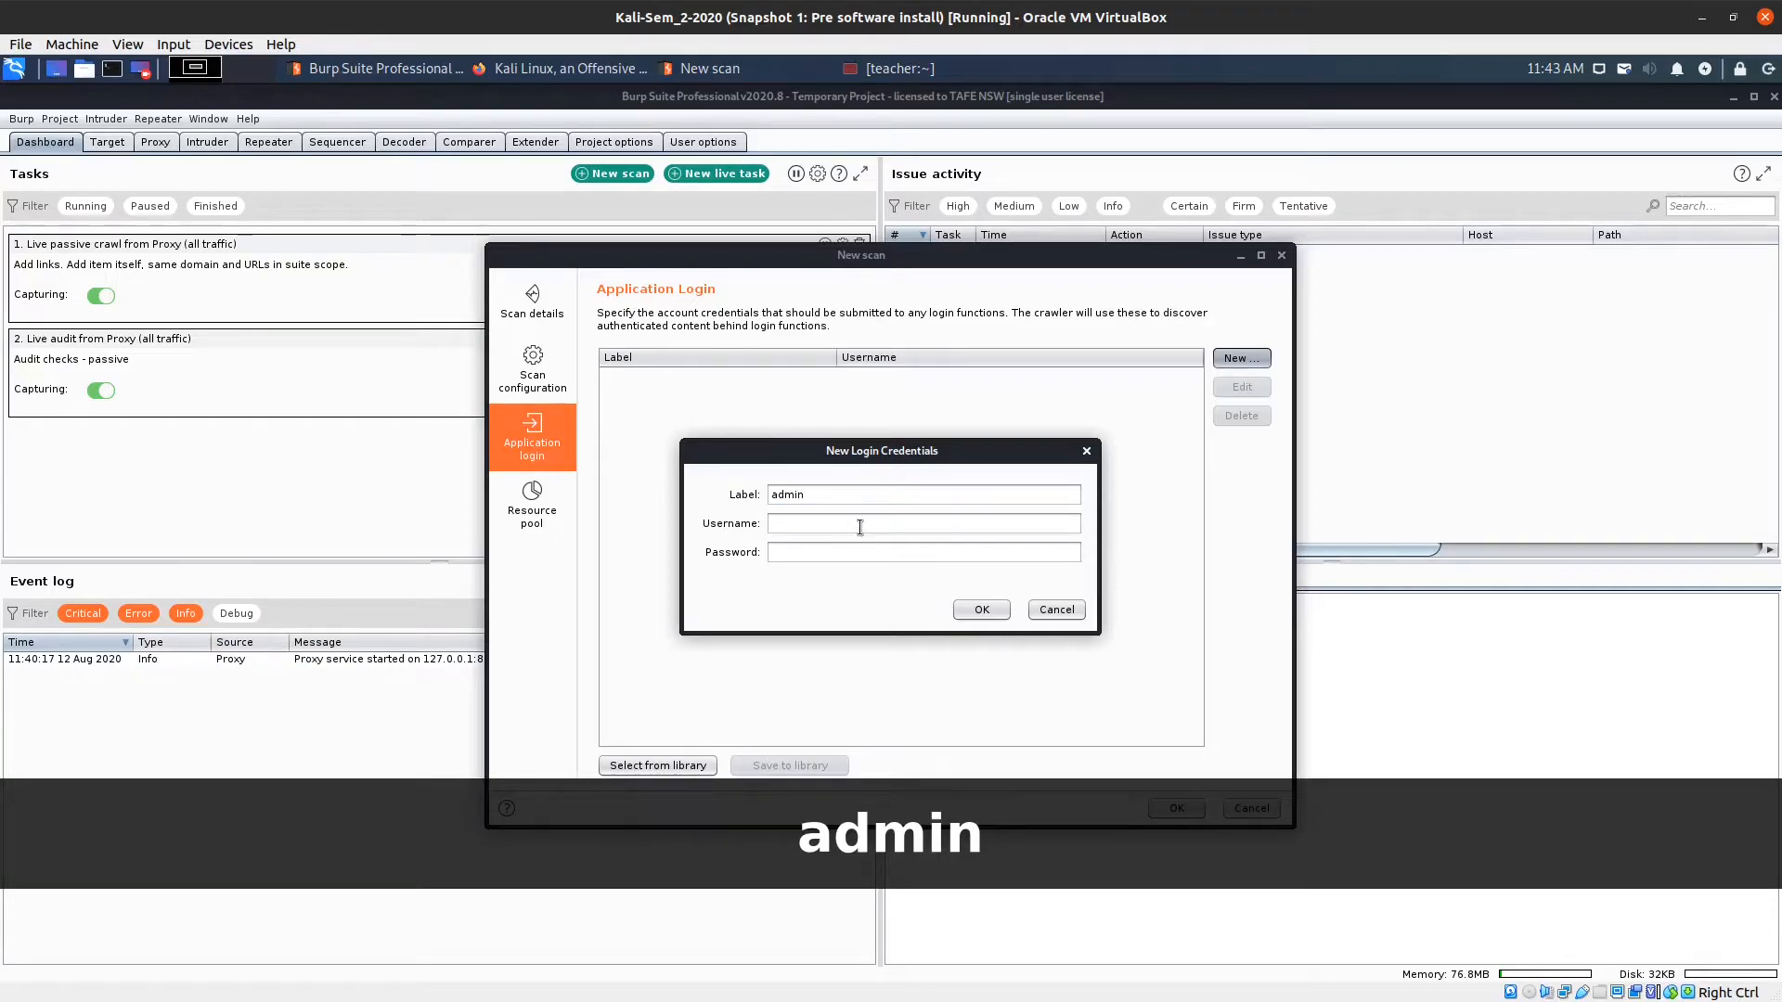
pyautogui.write('admin')
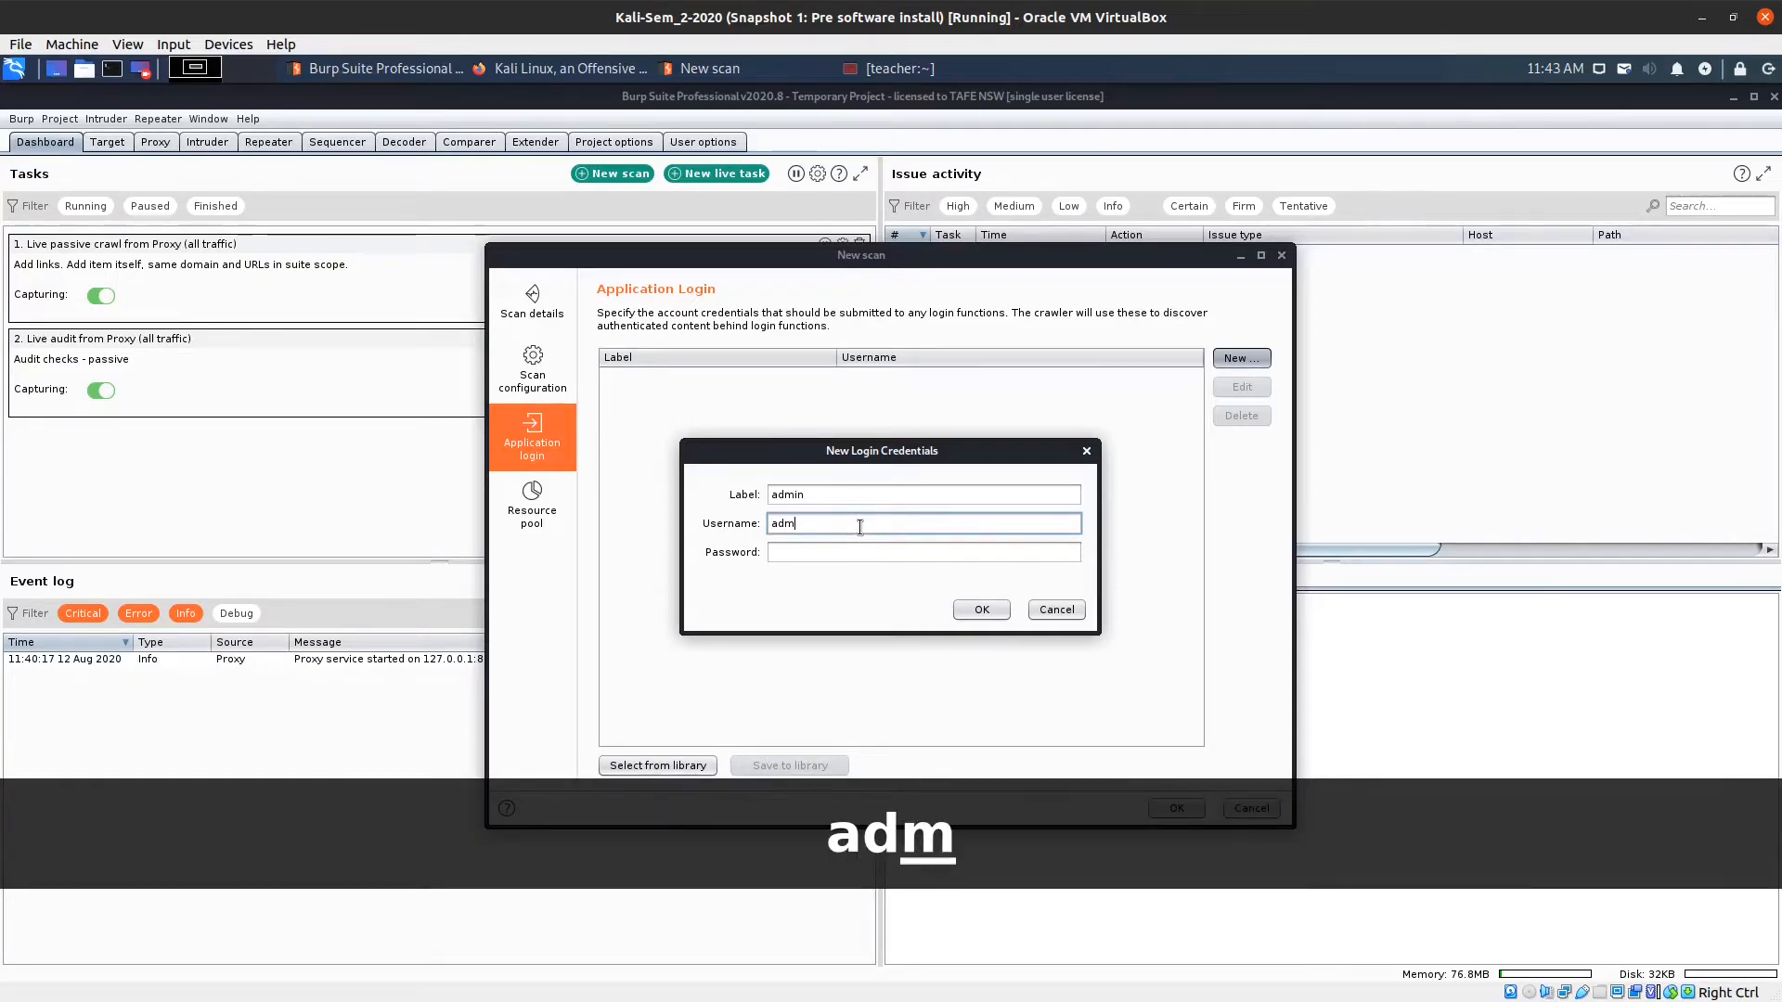
pyautogui.click(806, 554)
pyautogui.write('admin')
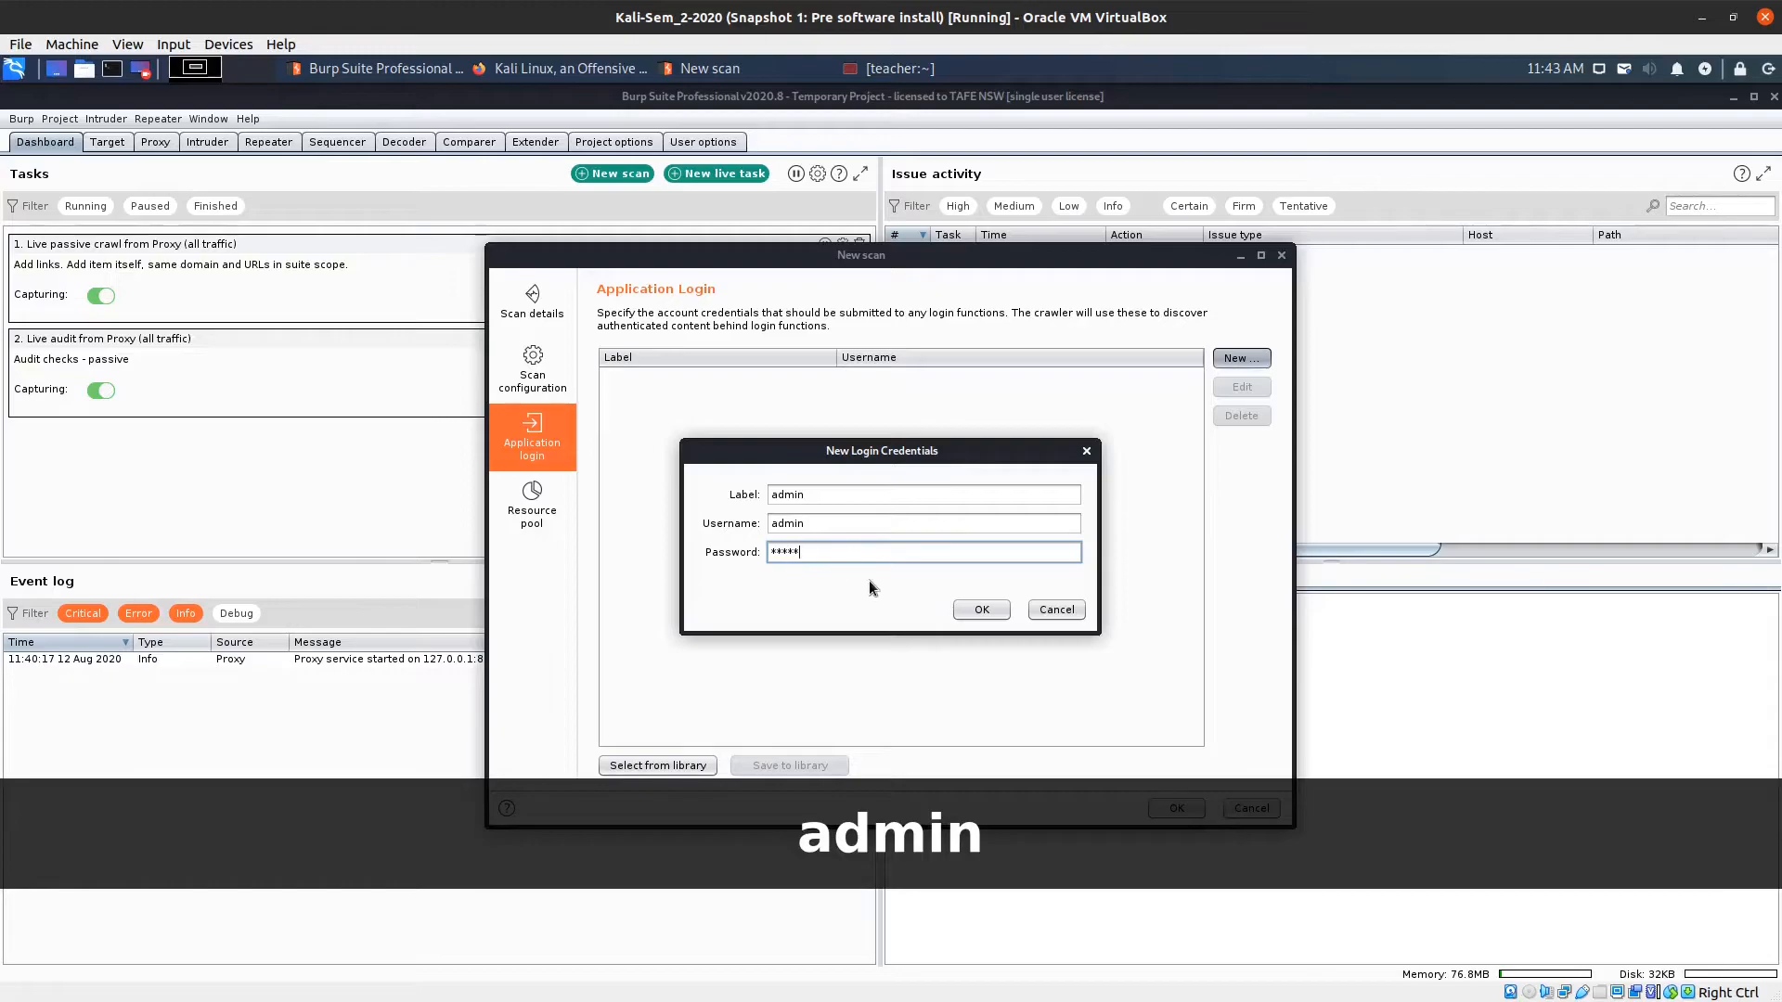
pyautogui.click(974, 610)
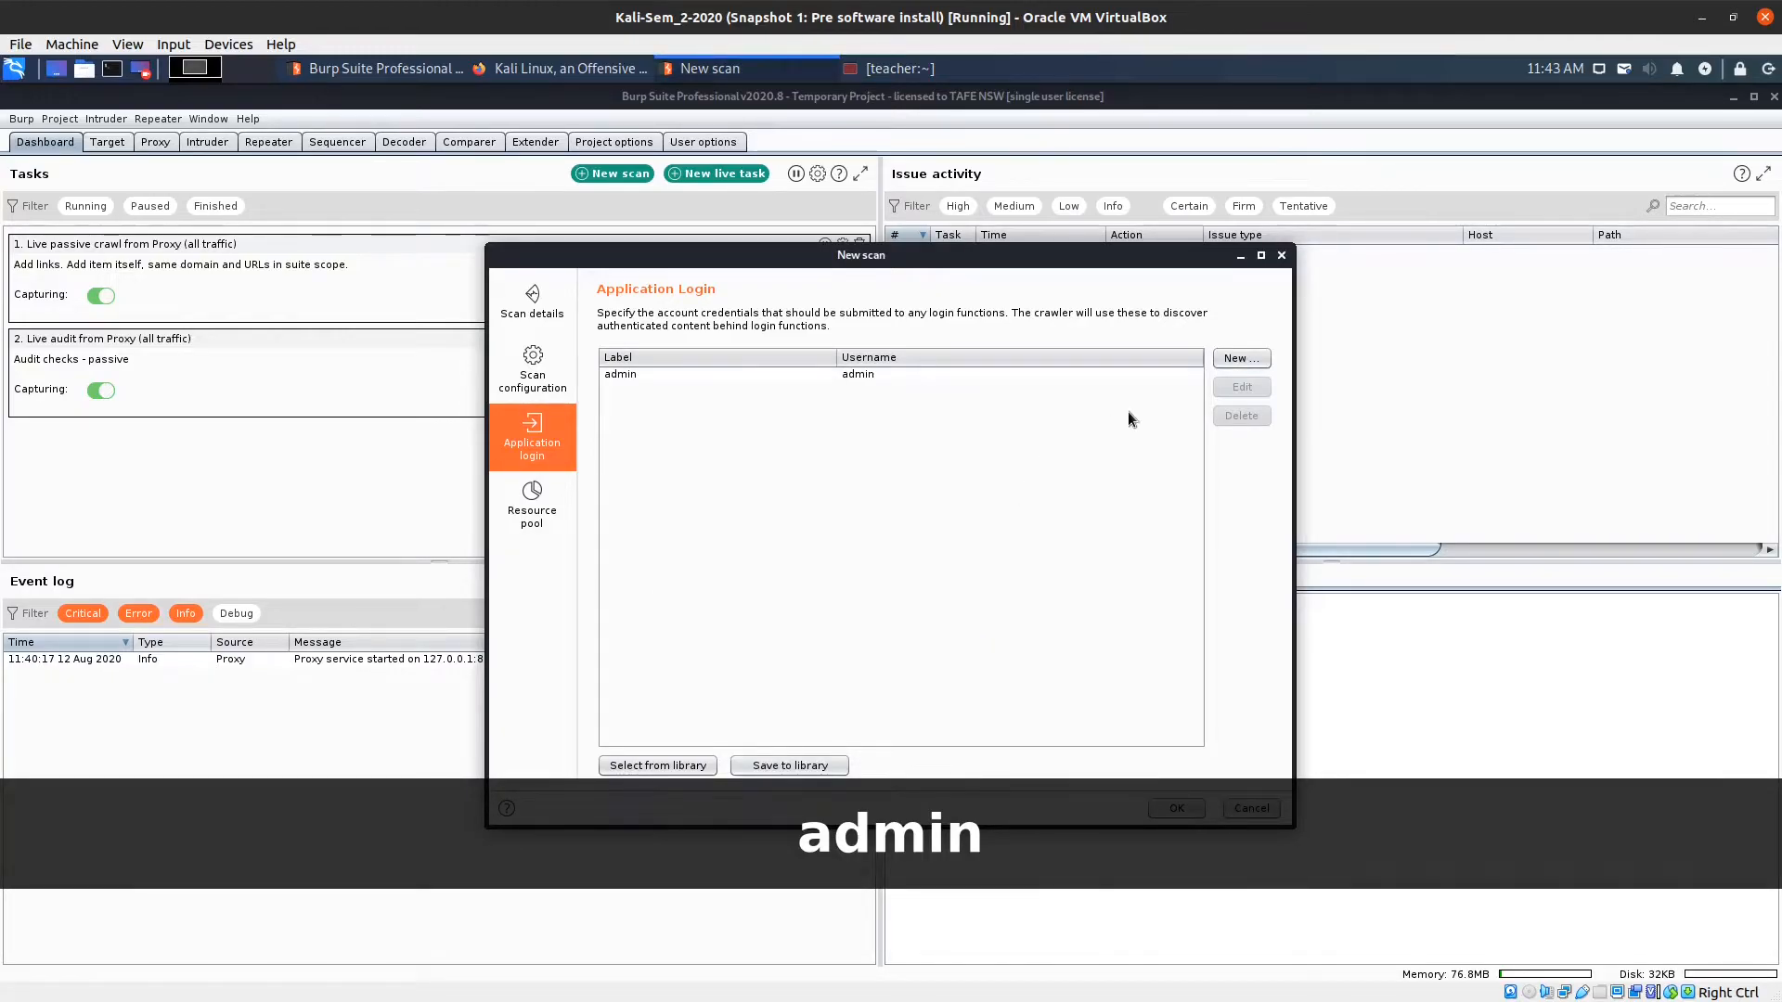
# Add a second application login labelled 'user' with the user account's username and password.
pyautogui.click(1241, 359)
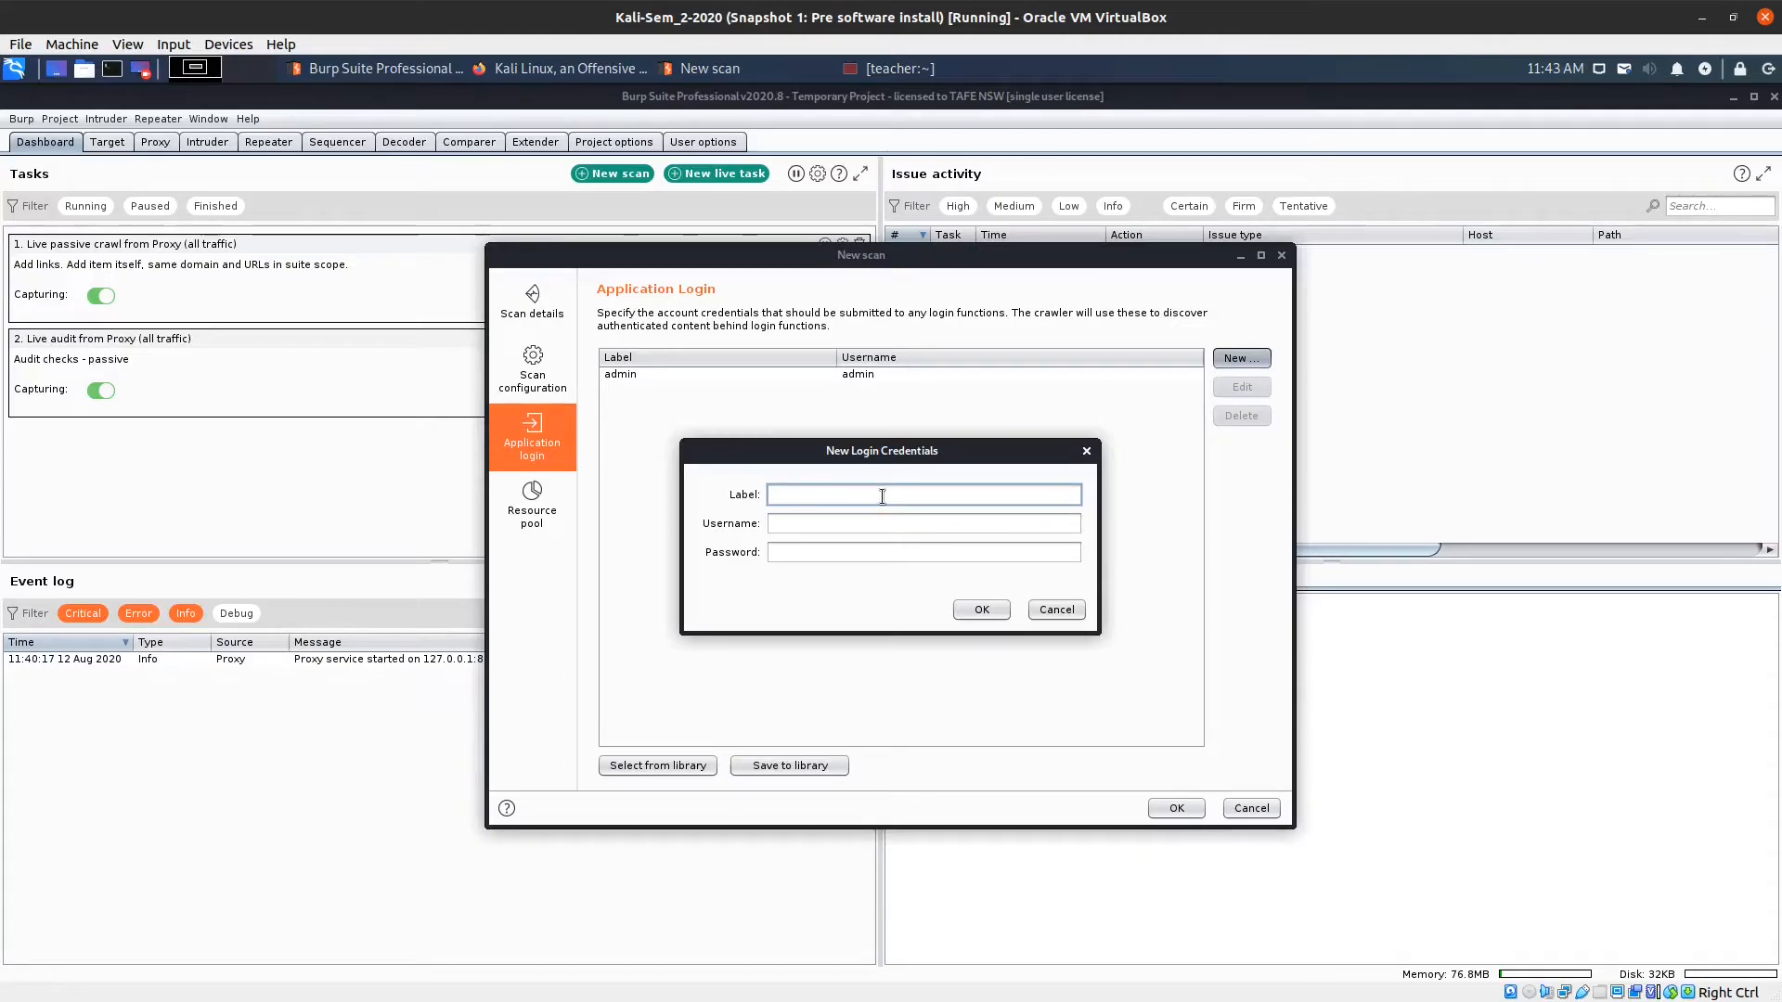
pyautogui.write('user')
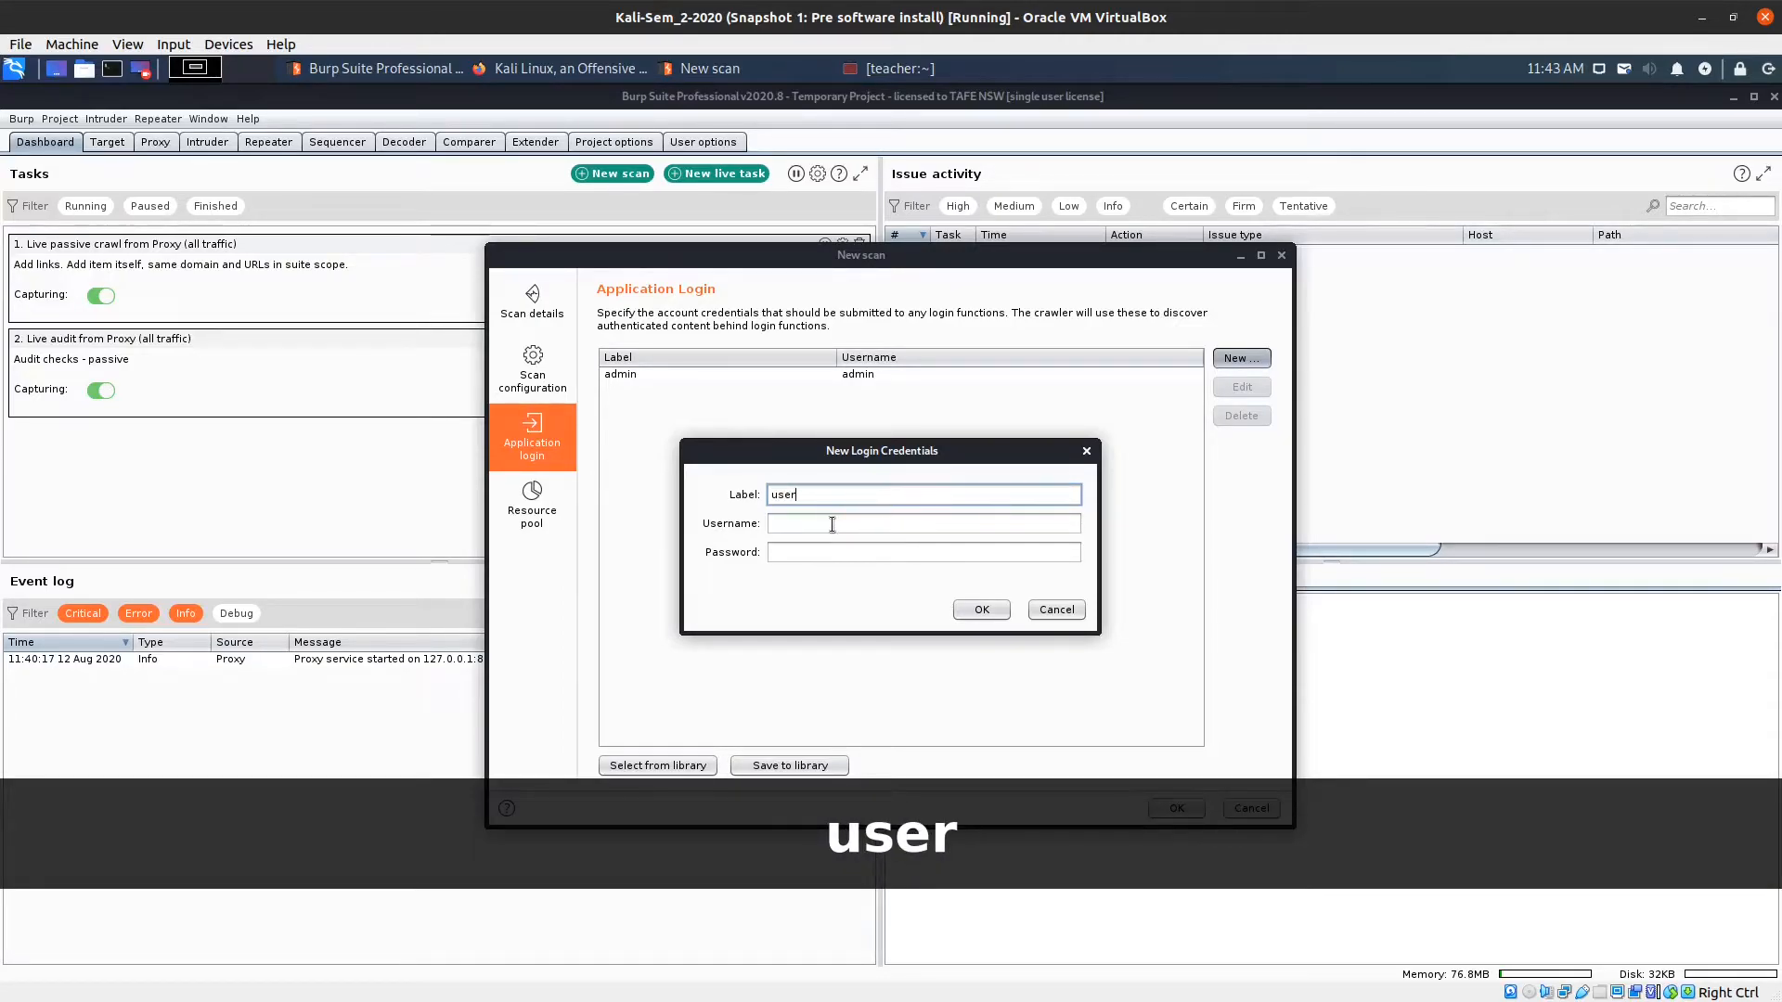
pyautogui.click(831, 526)
pyautogui.write('user')
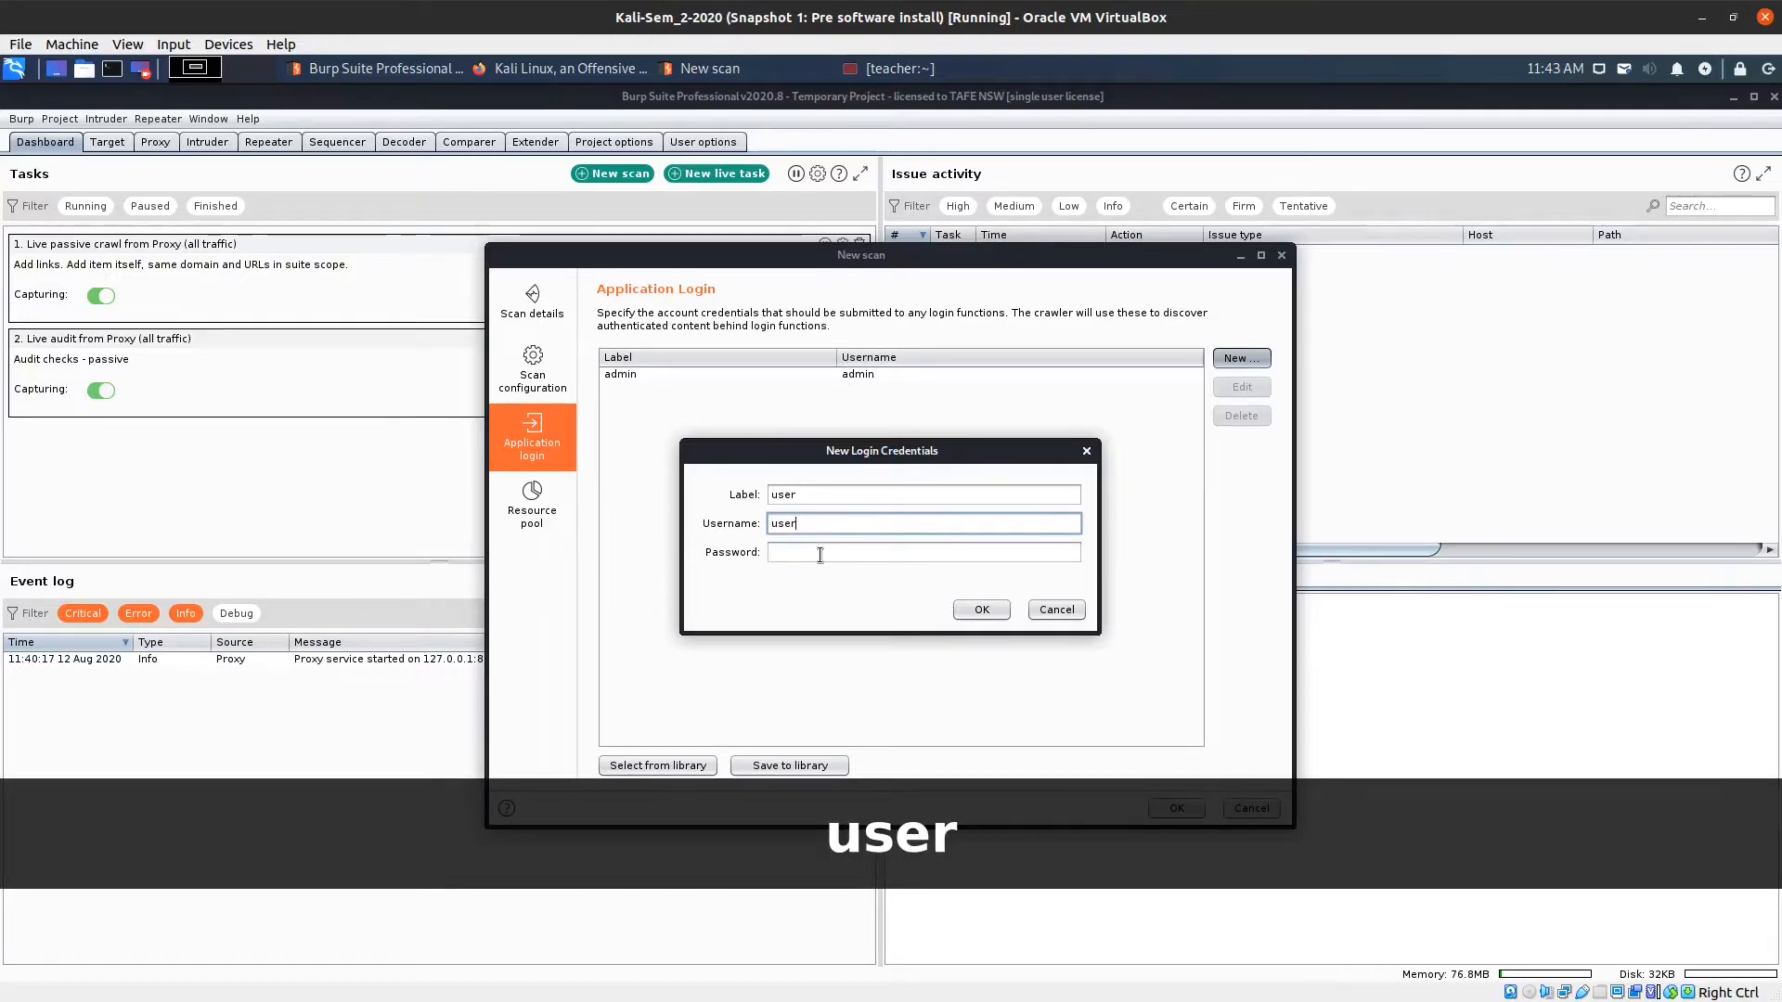
pyautogui.click(821, 555)
pyautogui.write('user')
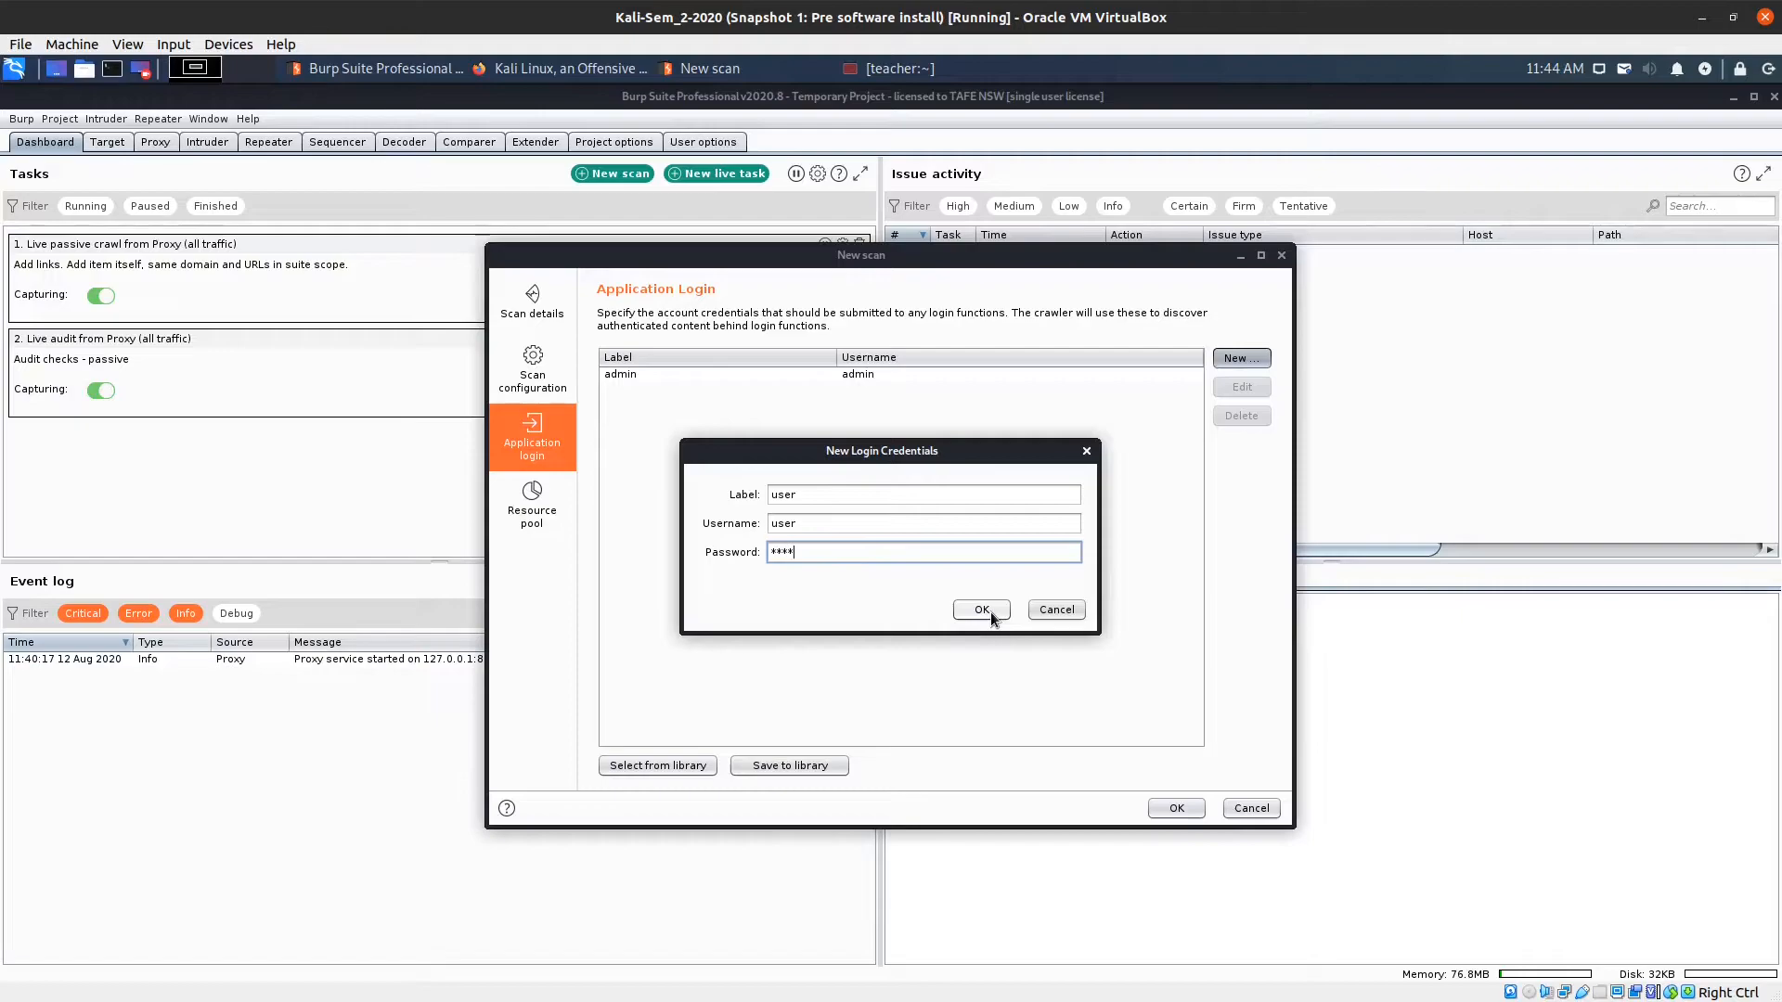
pyautogui.click(989, 611)
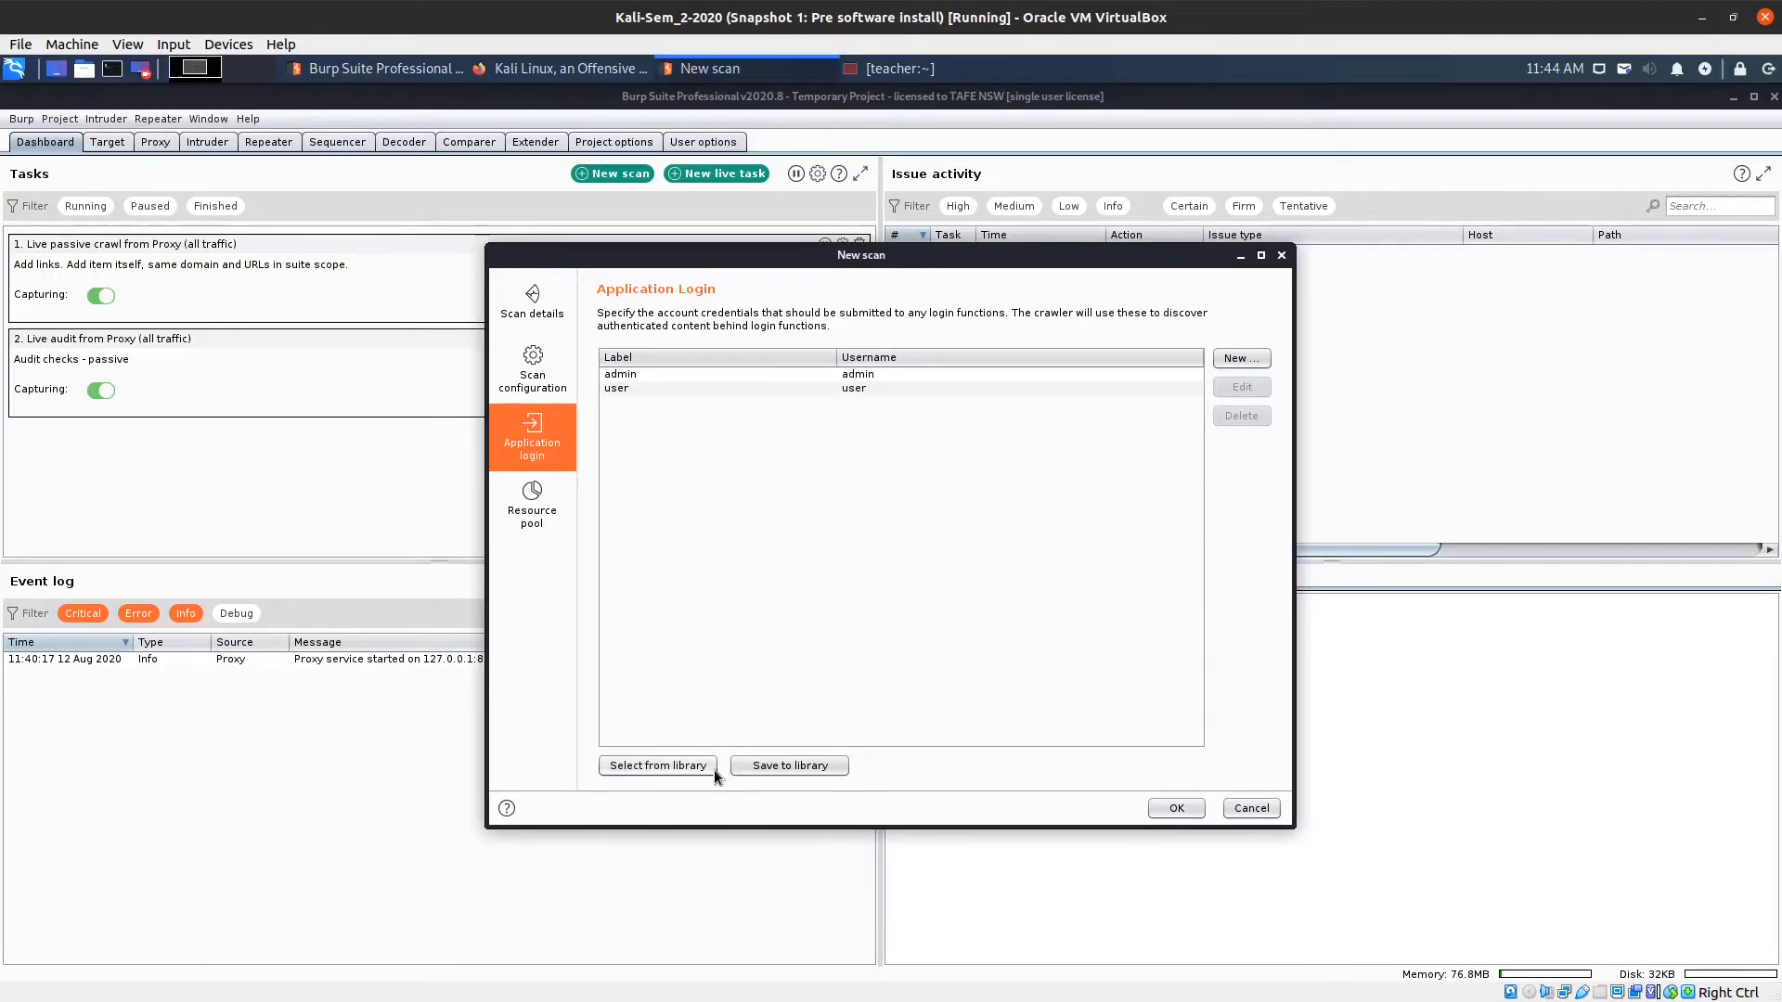
# Launch the Crawl and audit of 10.0.2.8 and return to the Dashboard after checking Proxy.
pyautogui.click(1177, 807)
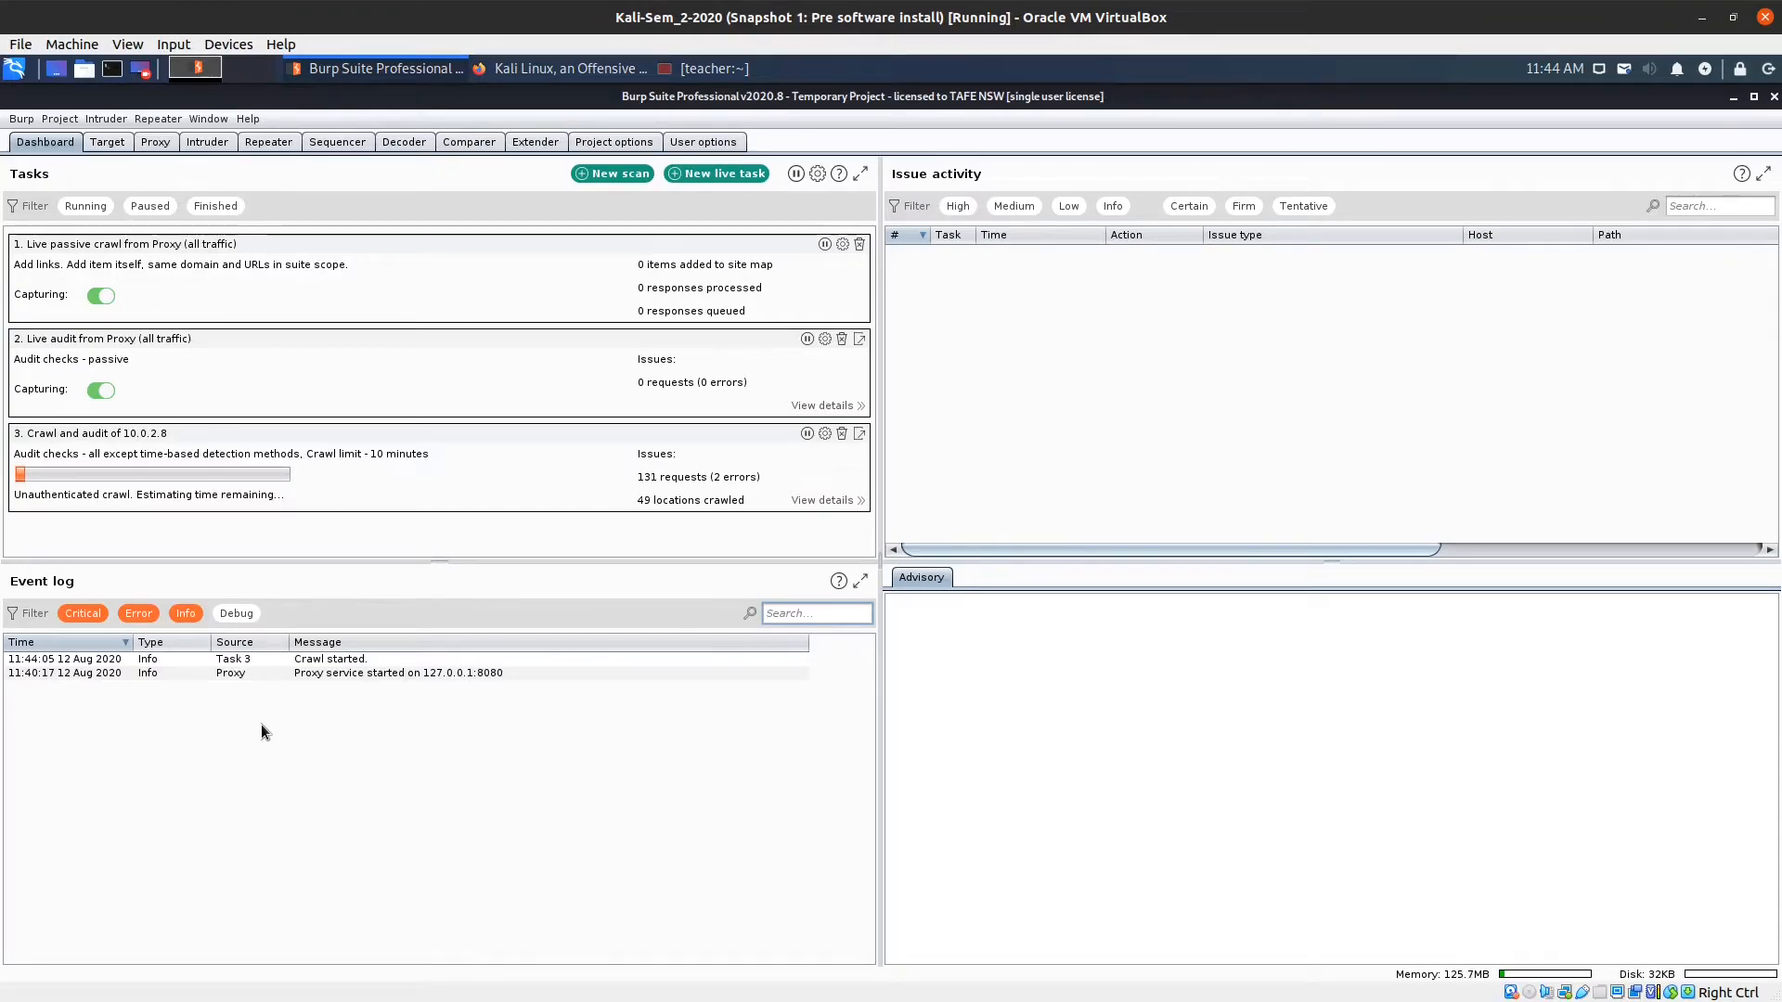
pyautogui.click(148, 143)
pyautogui.click(45, 142)
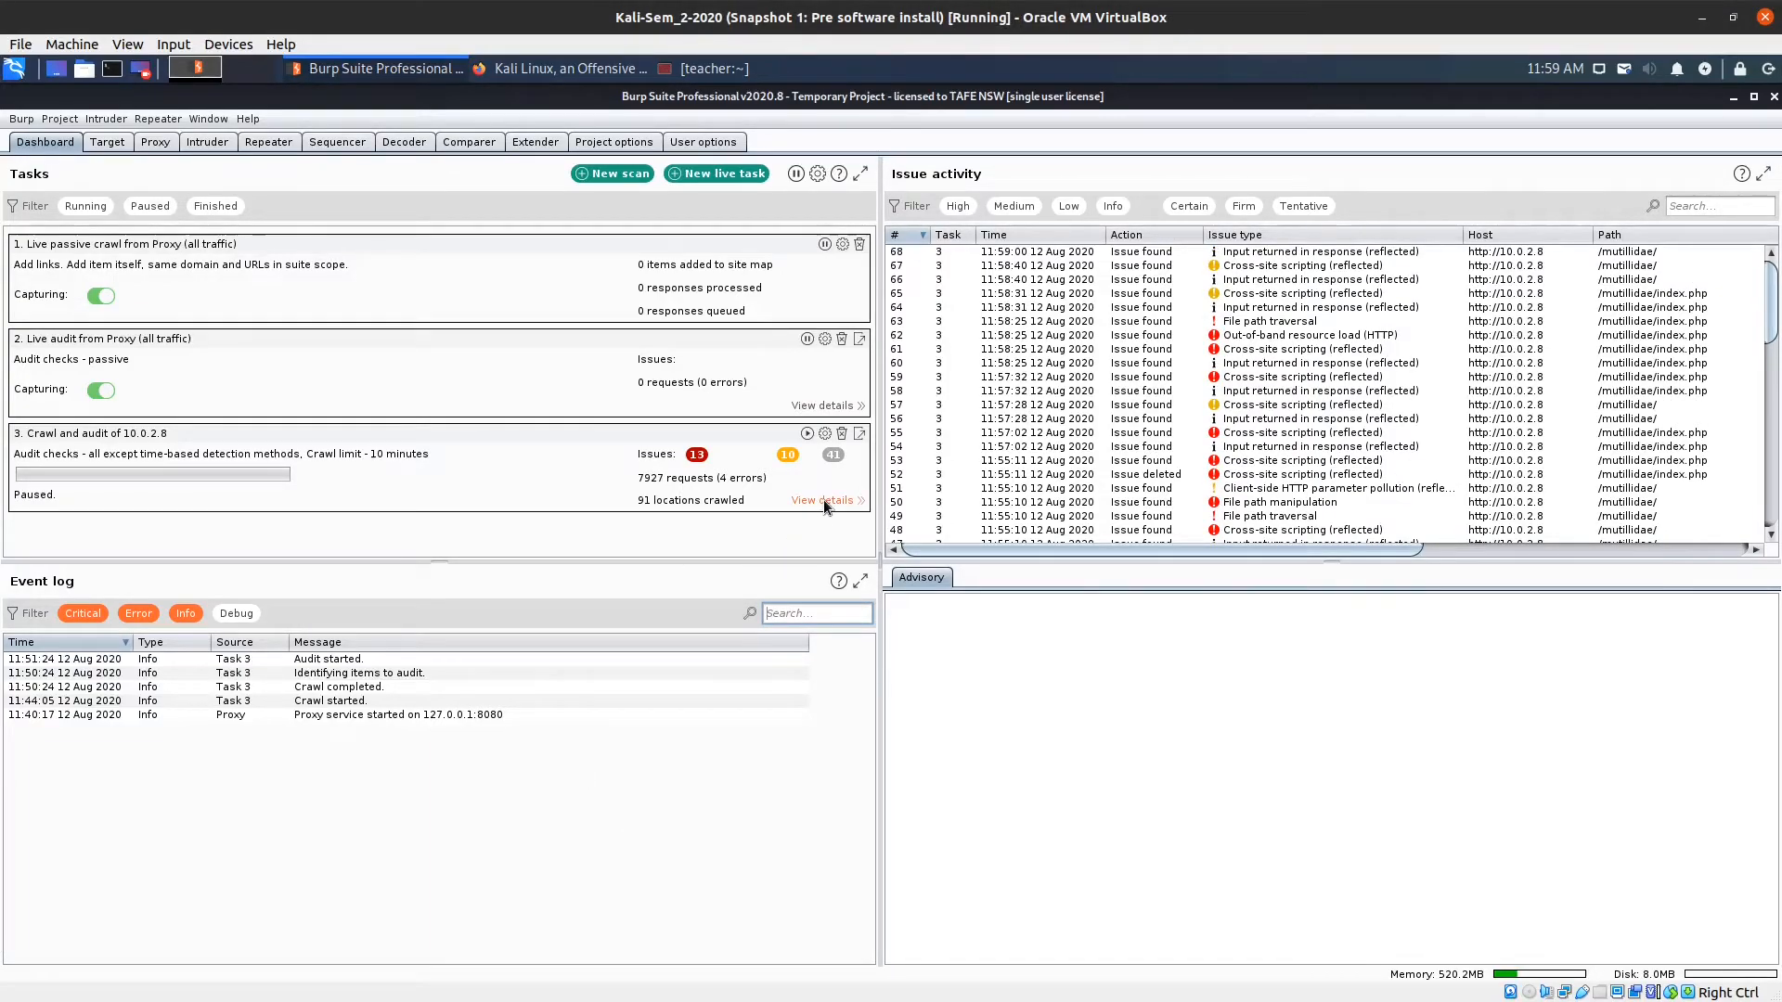
# Open the details of task 3, the paused 10.0.2.8 crawl and audit.
pyautogui.click(822, 499)
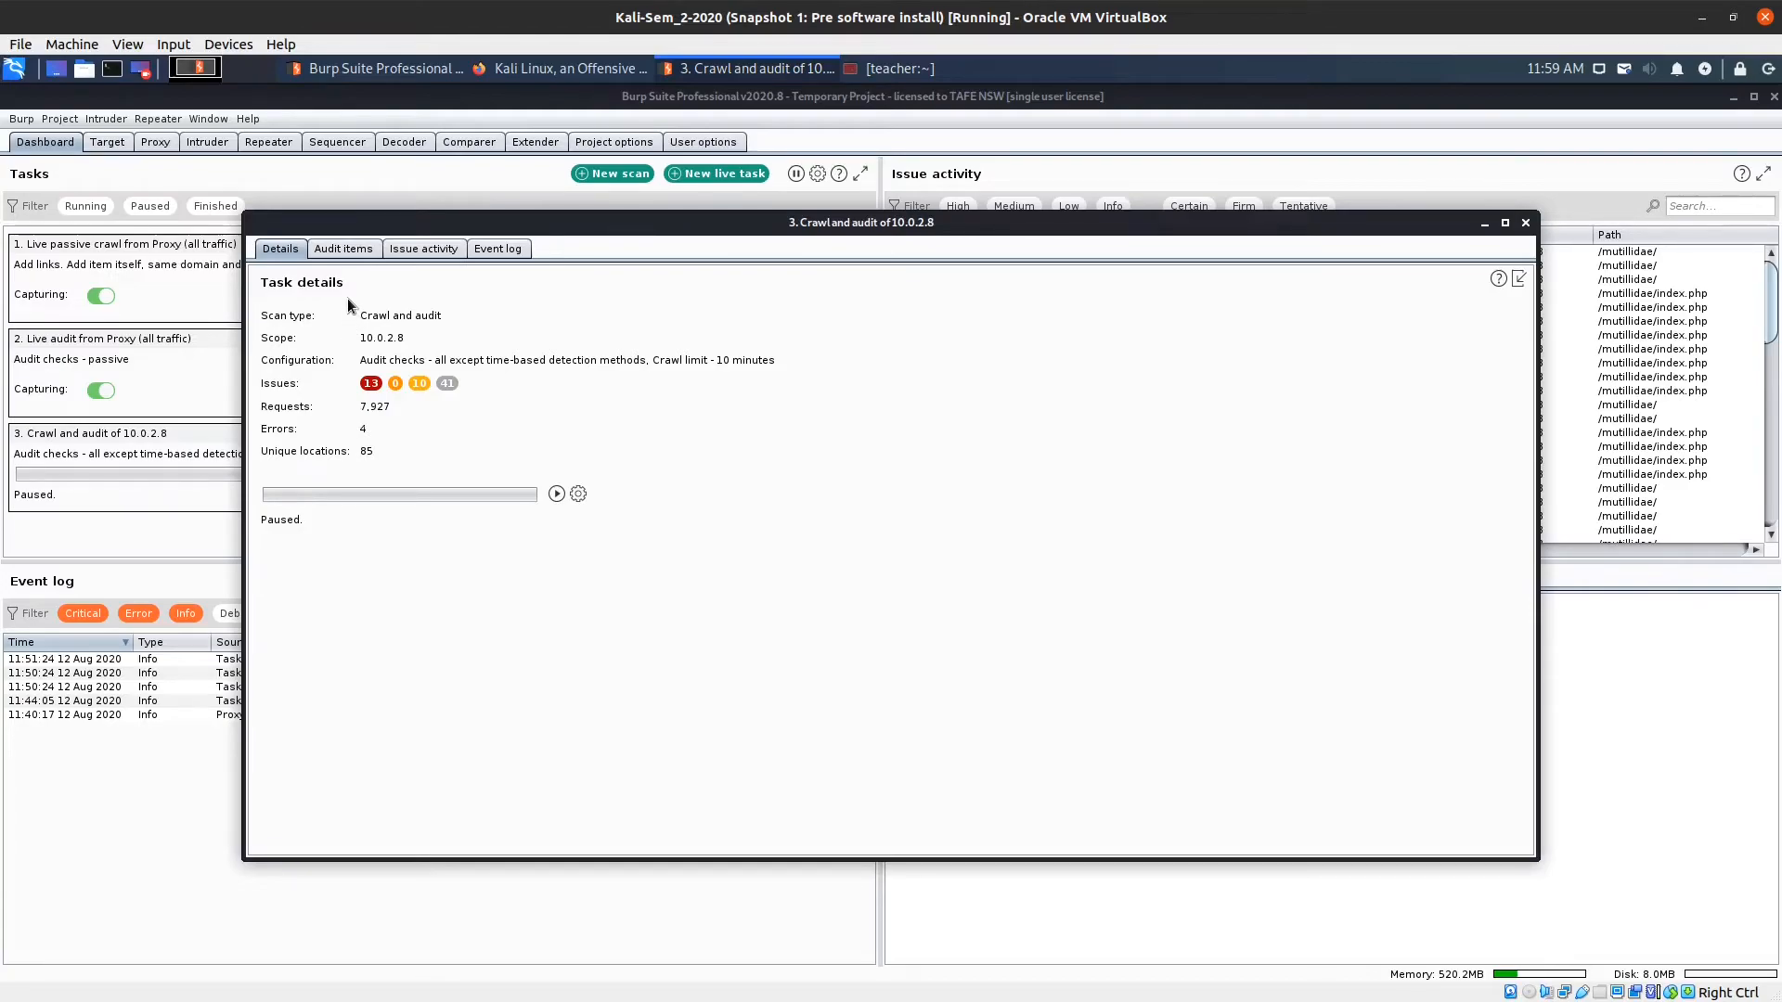
# Show the Audit items list with each 10.0.2.8 URL's issues and request counts.
pyautogui.click(354, 253)
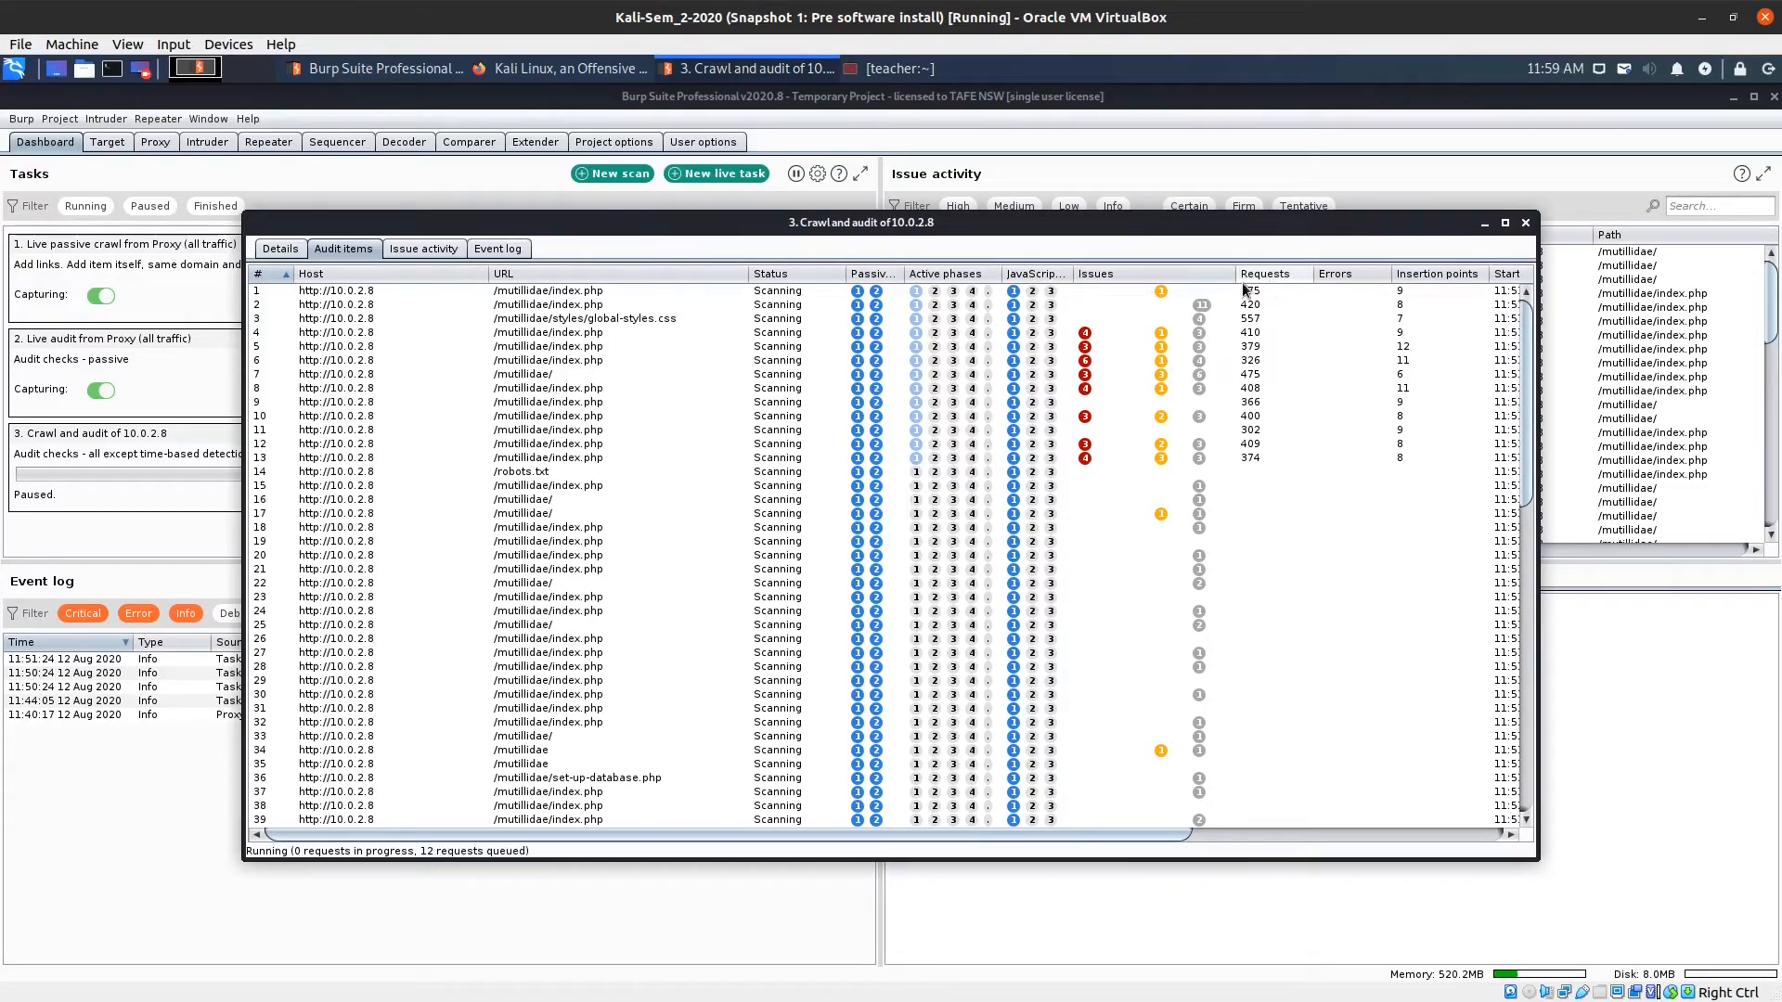
# Review Issue activity filtered by High, Medium, Low, then Info severity, and show the Event log.
pyautogui.click(426, 249)
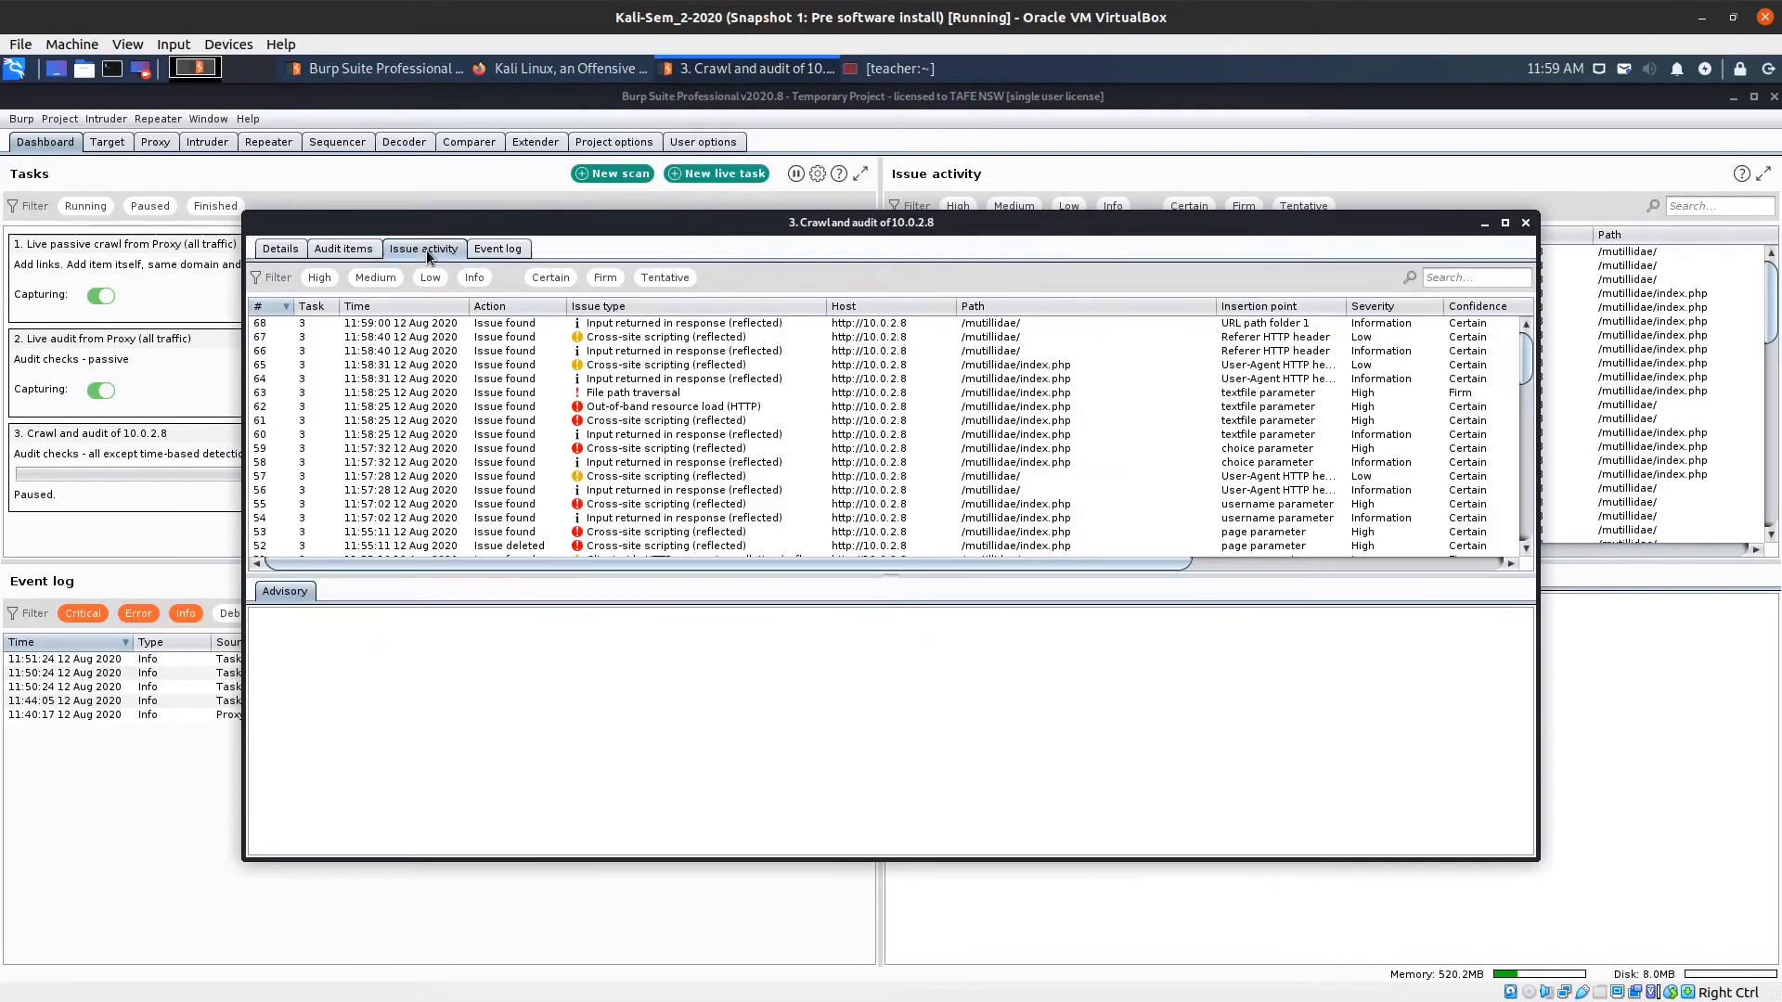
pyautogui.click(320, 278)
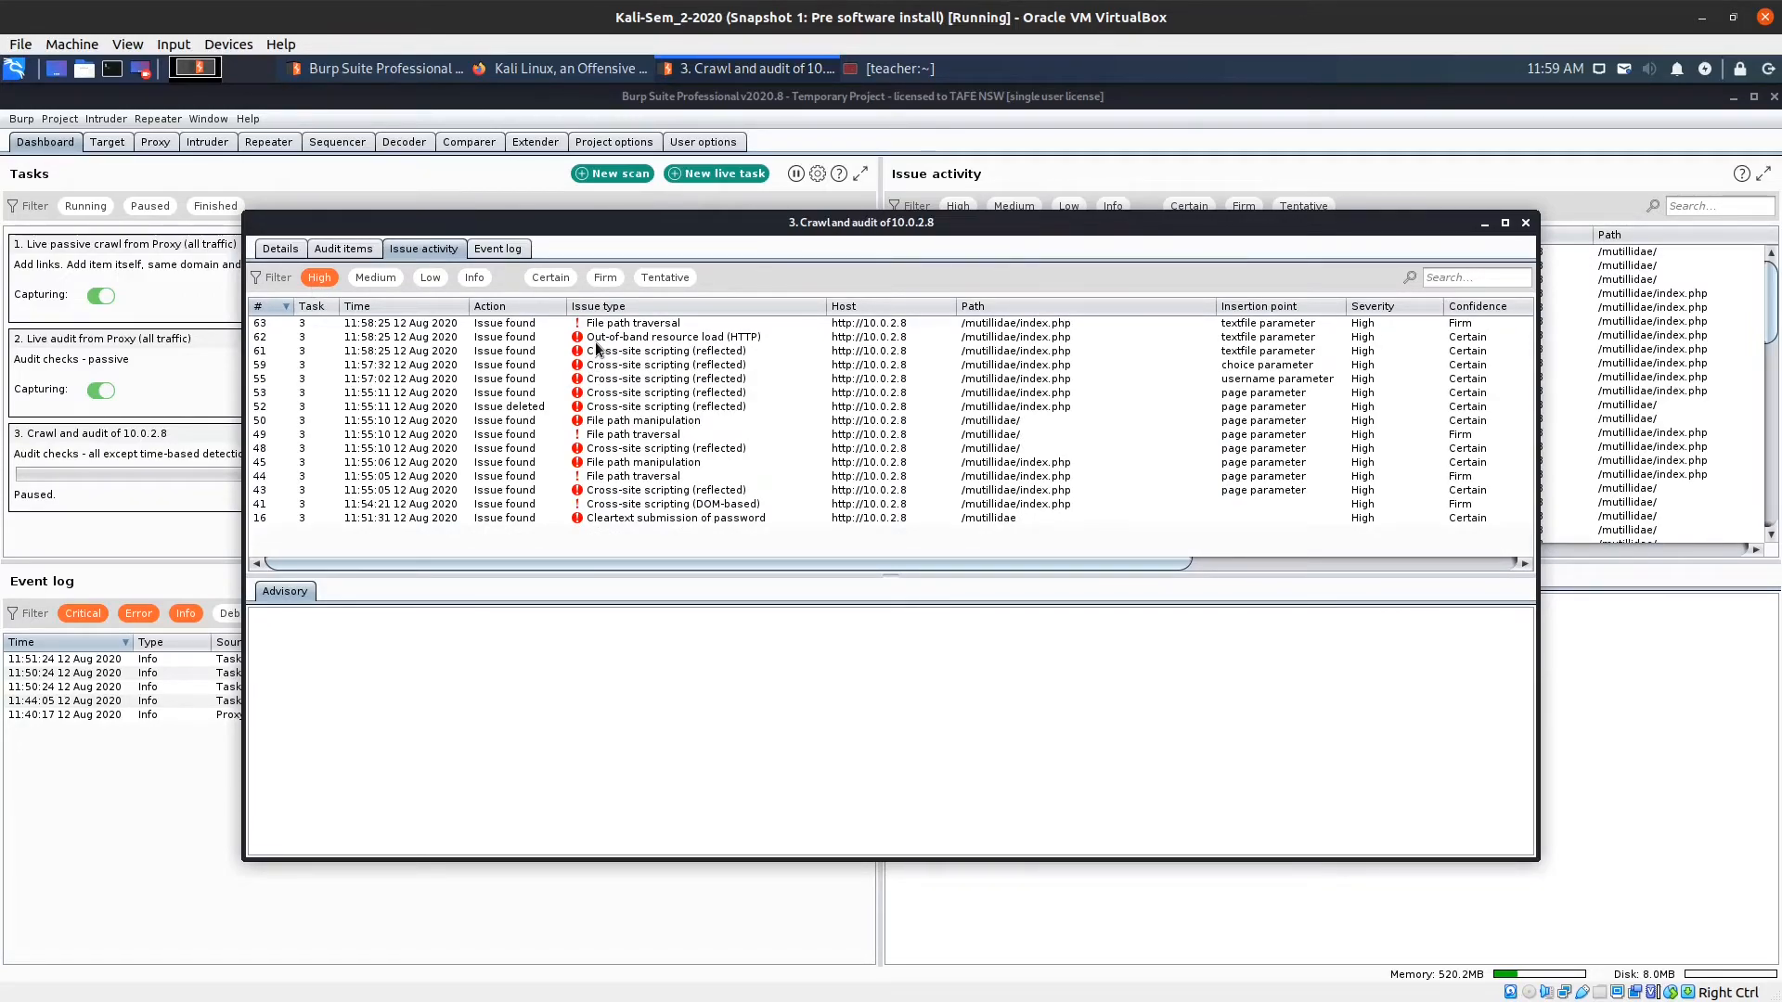
pyautogui.click(323, 279)
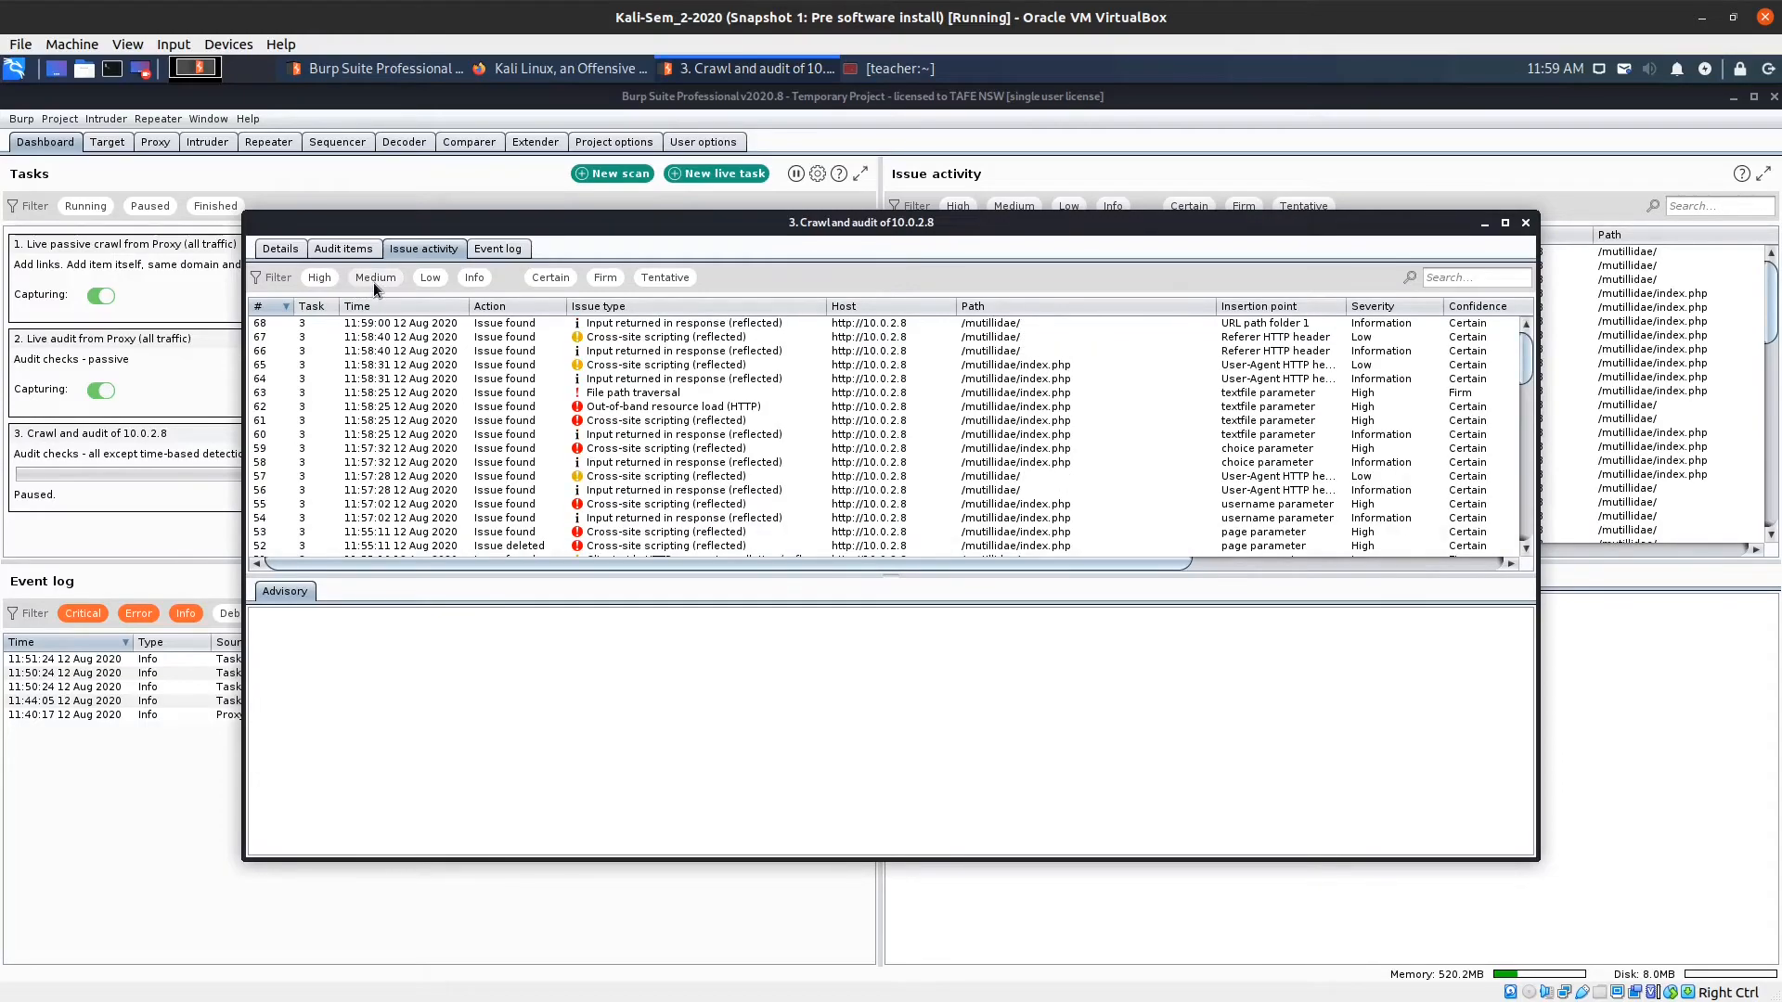
pyautogui.click(373, 280)
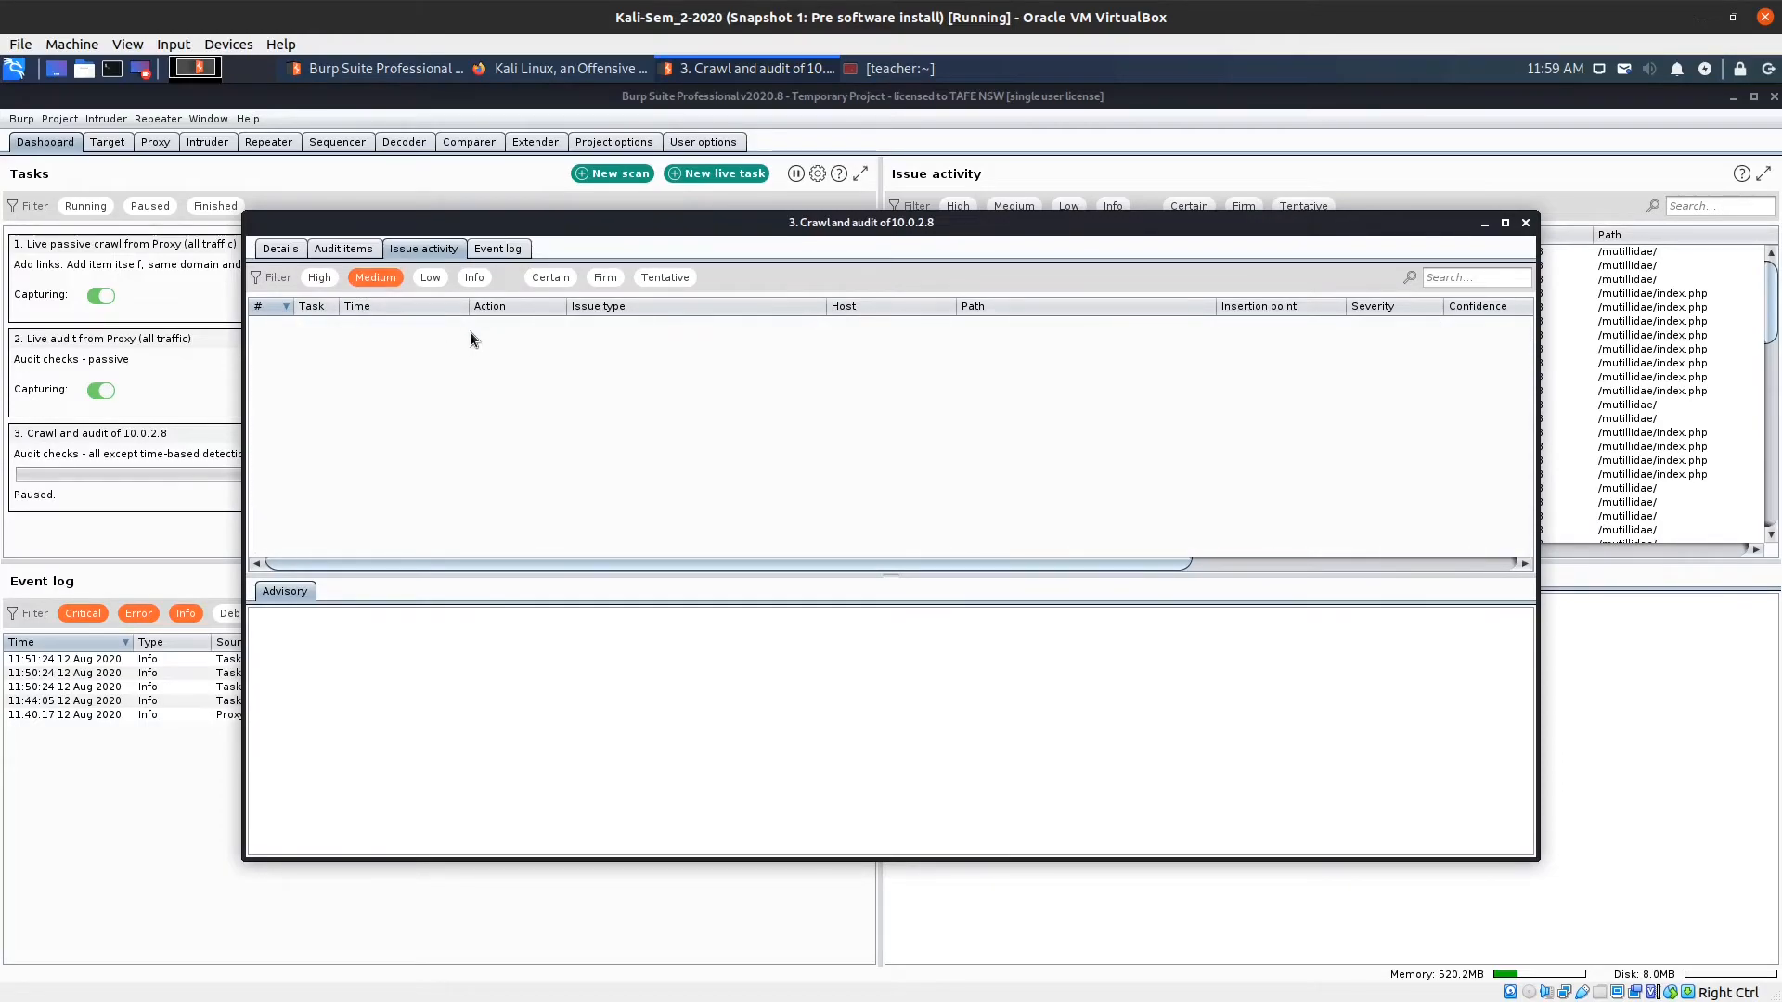
pyautogui.click(390, 276)
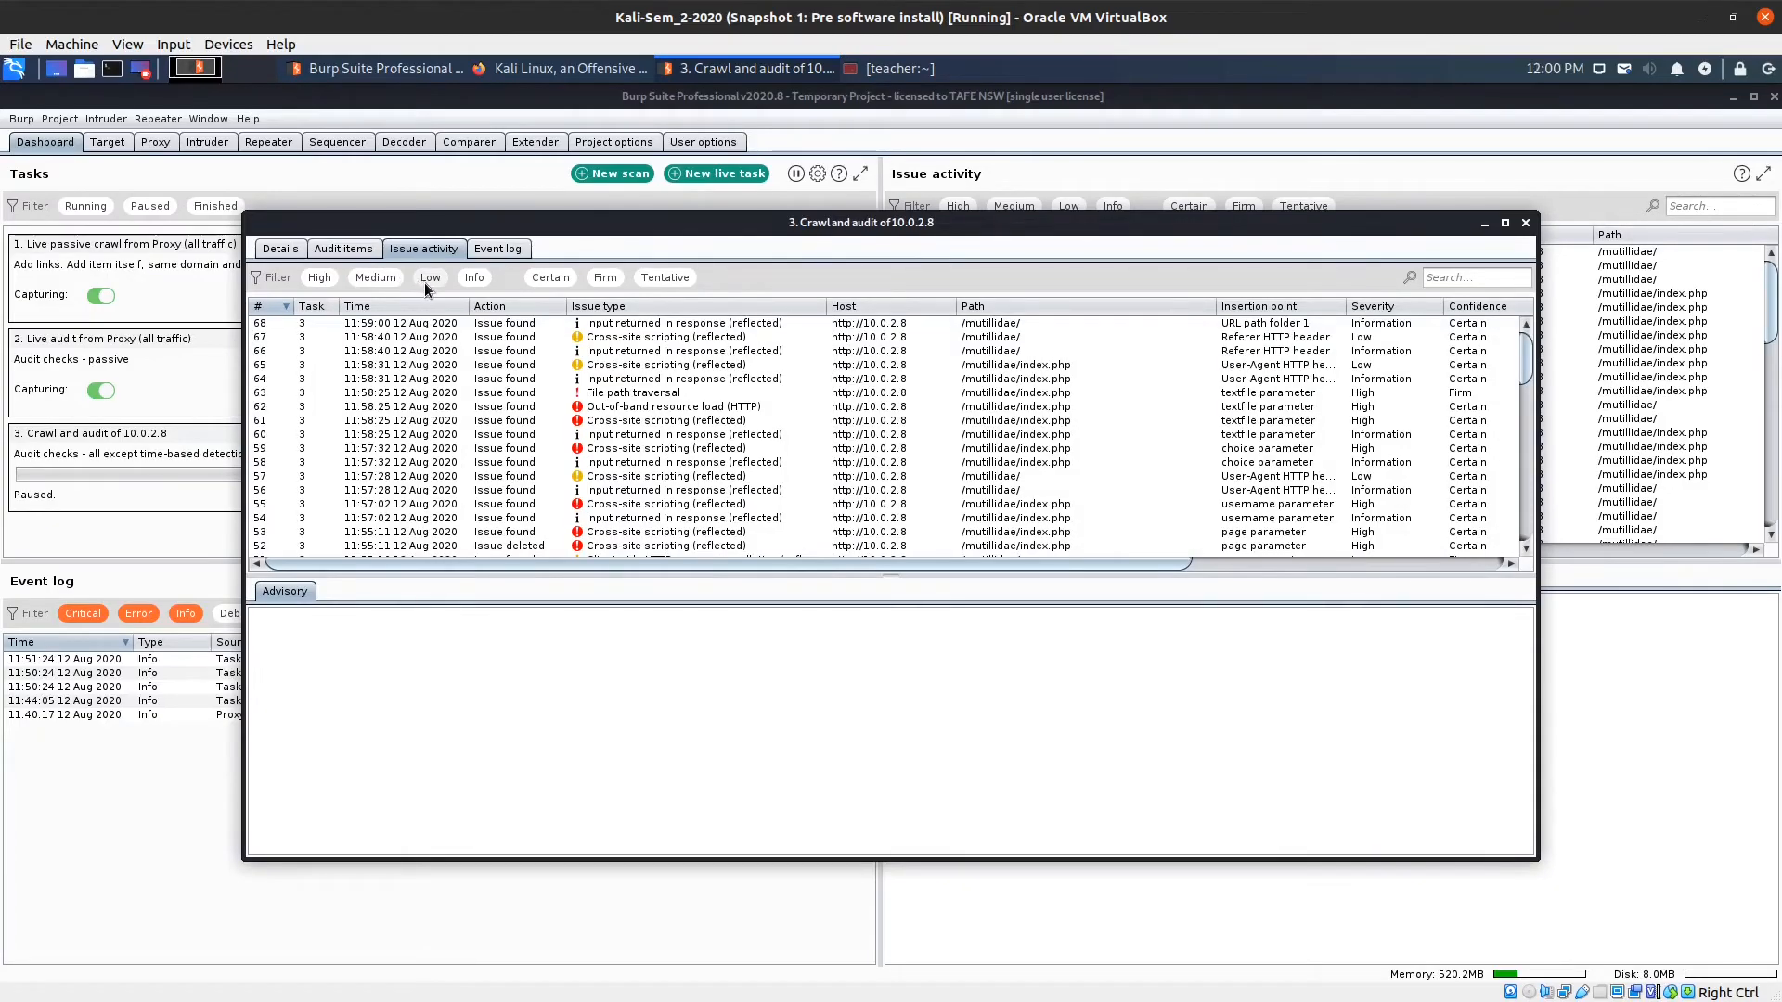
pyautogui.click(425, 282)
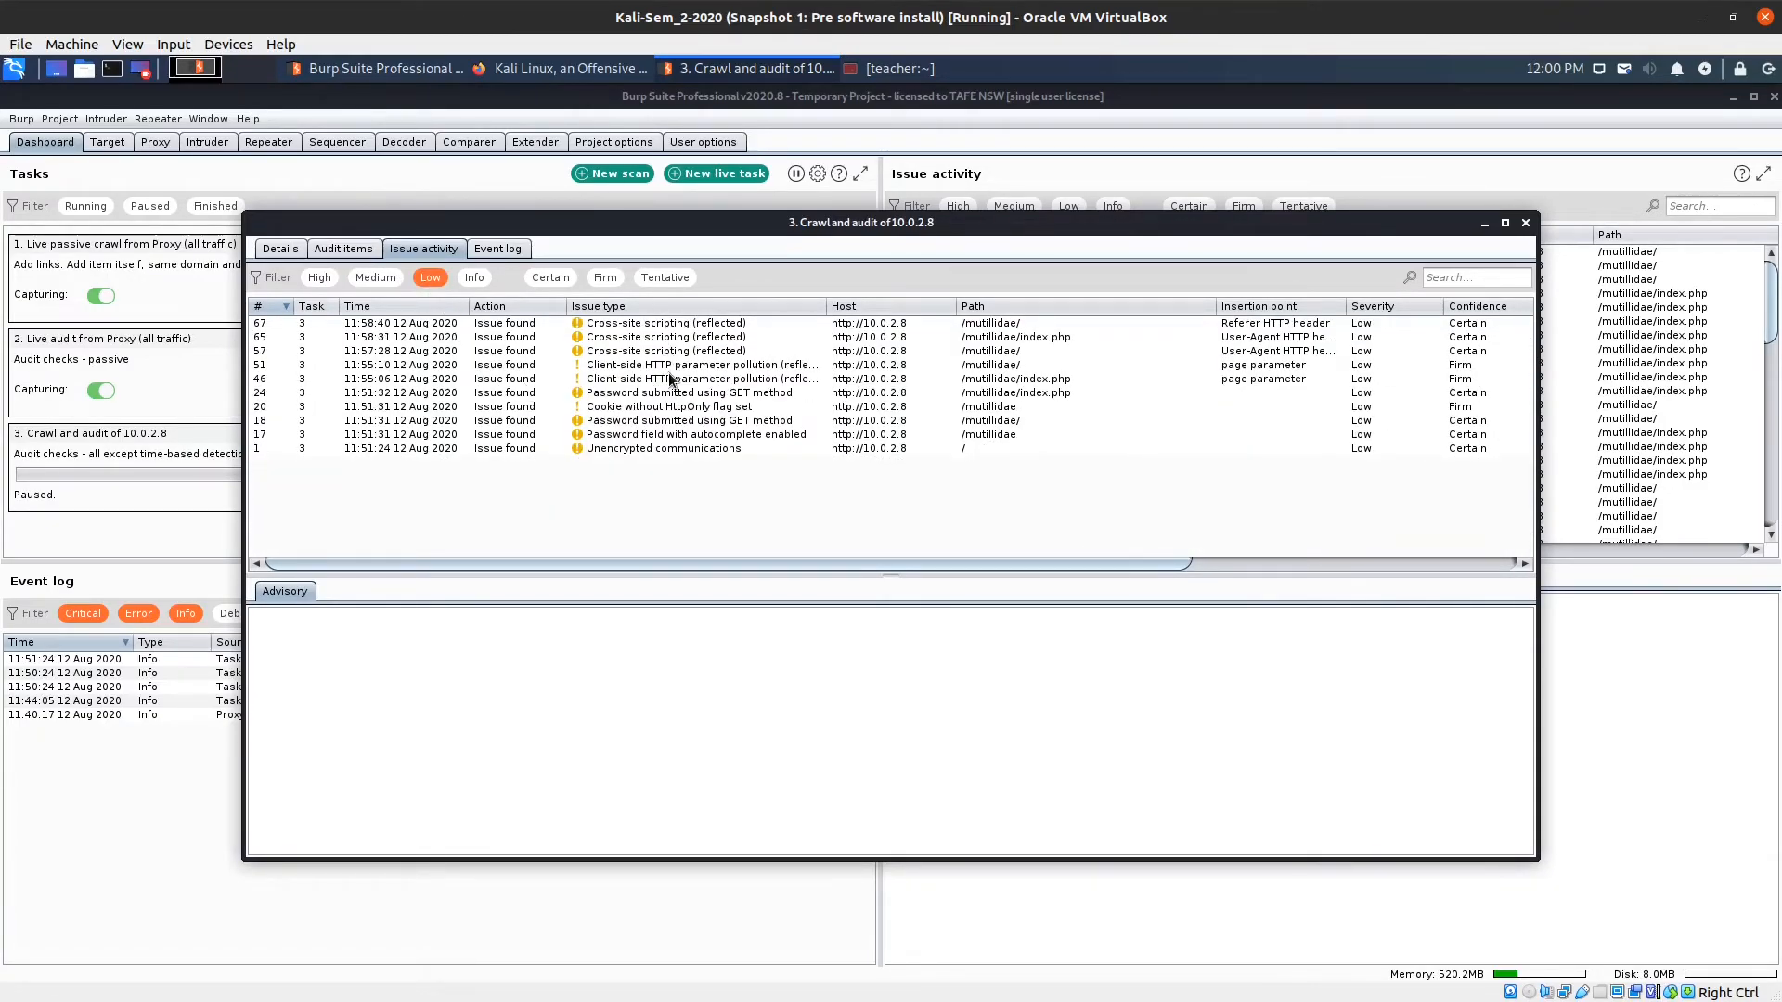
pyautogui.click(442, 278)
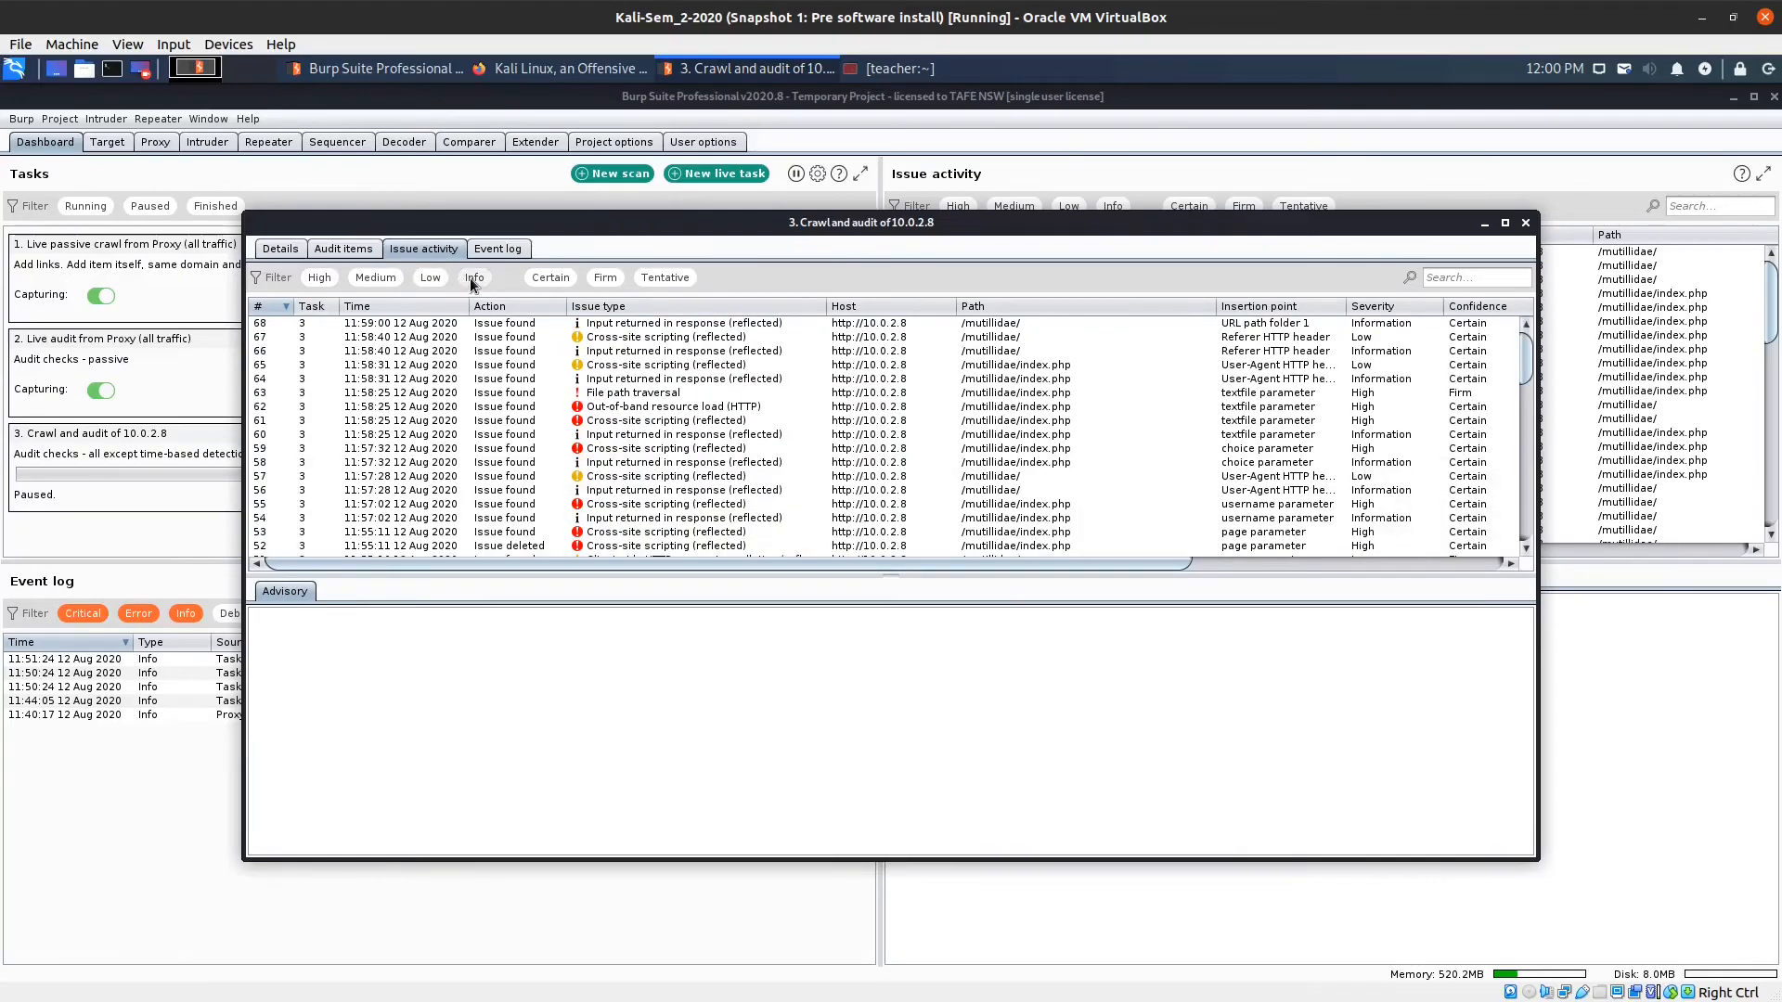
pyautogui.click(472, 278)
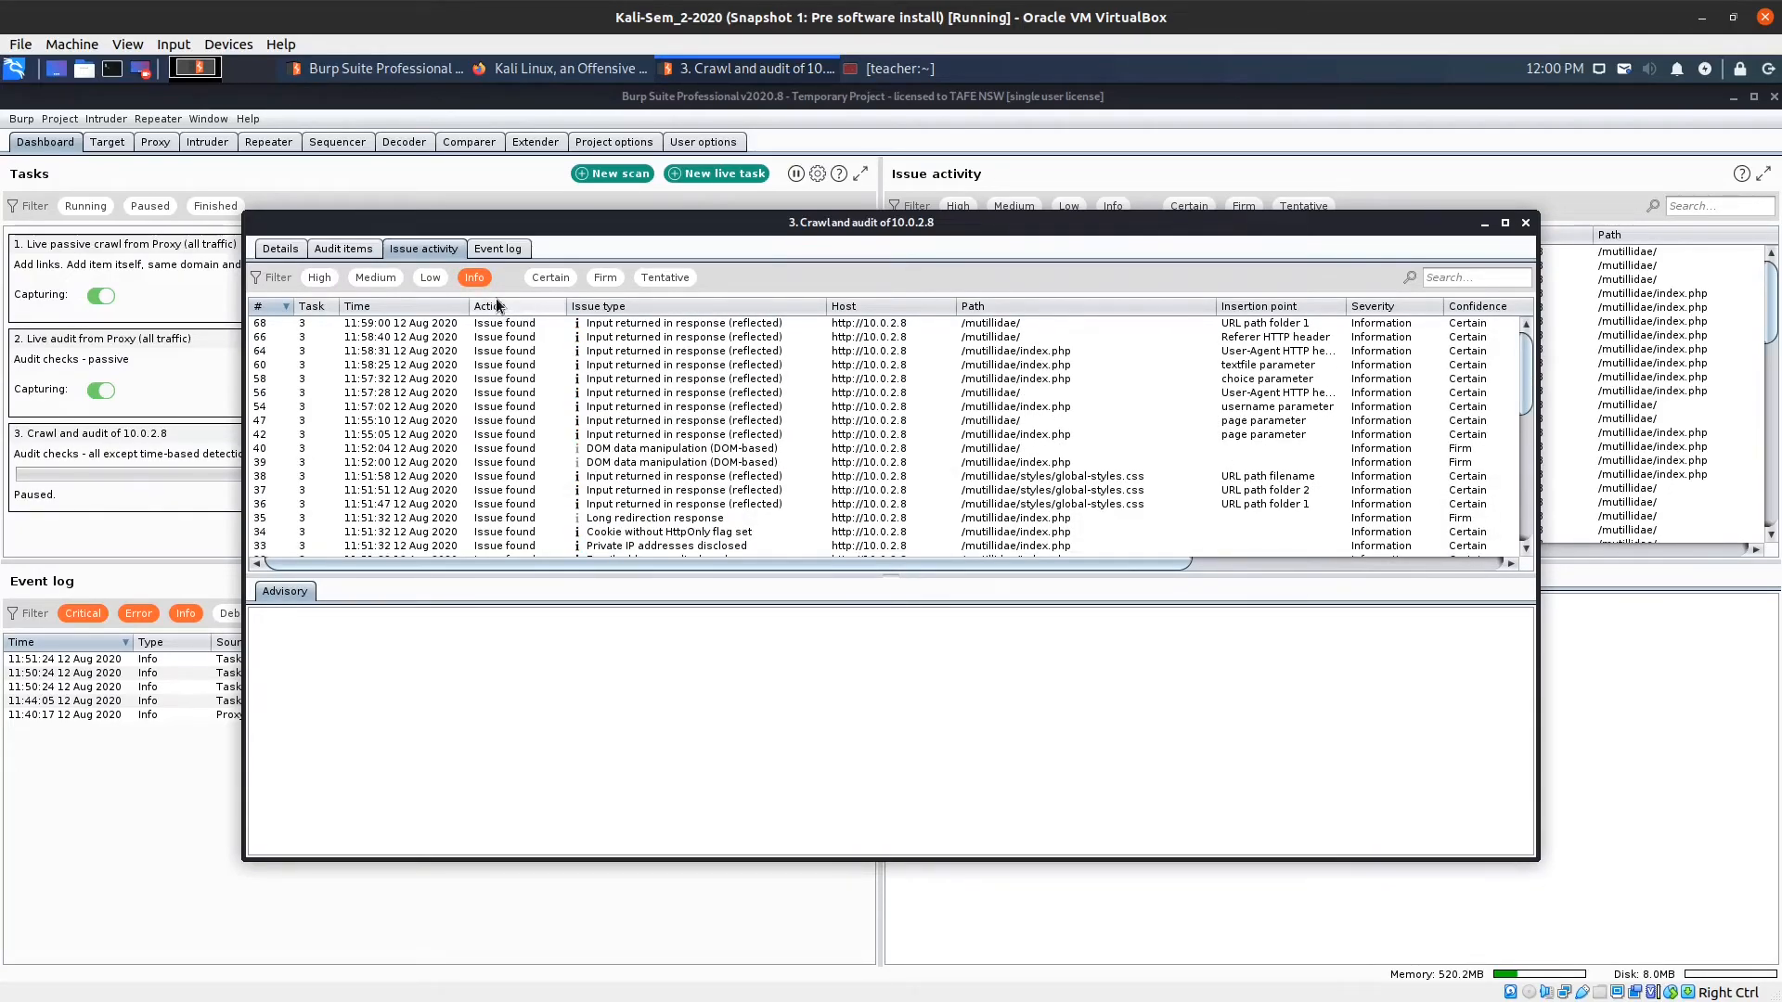
pyautogui.click(498, 249)
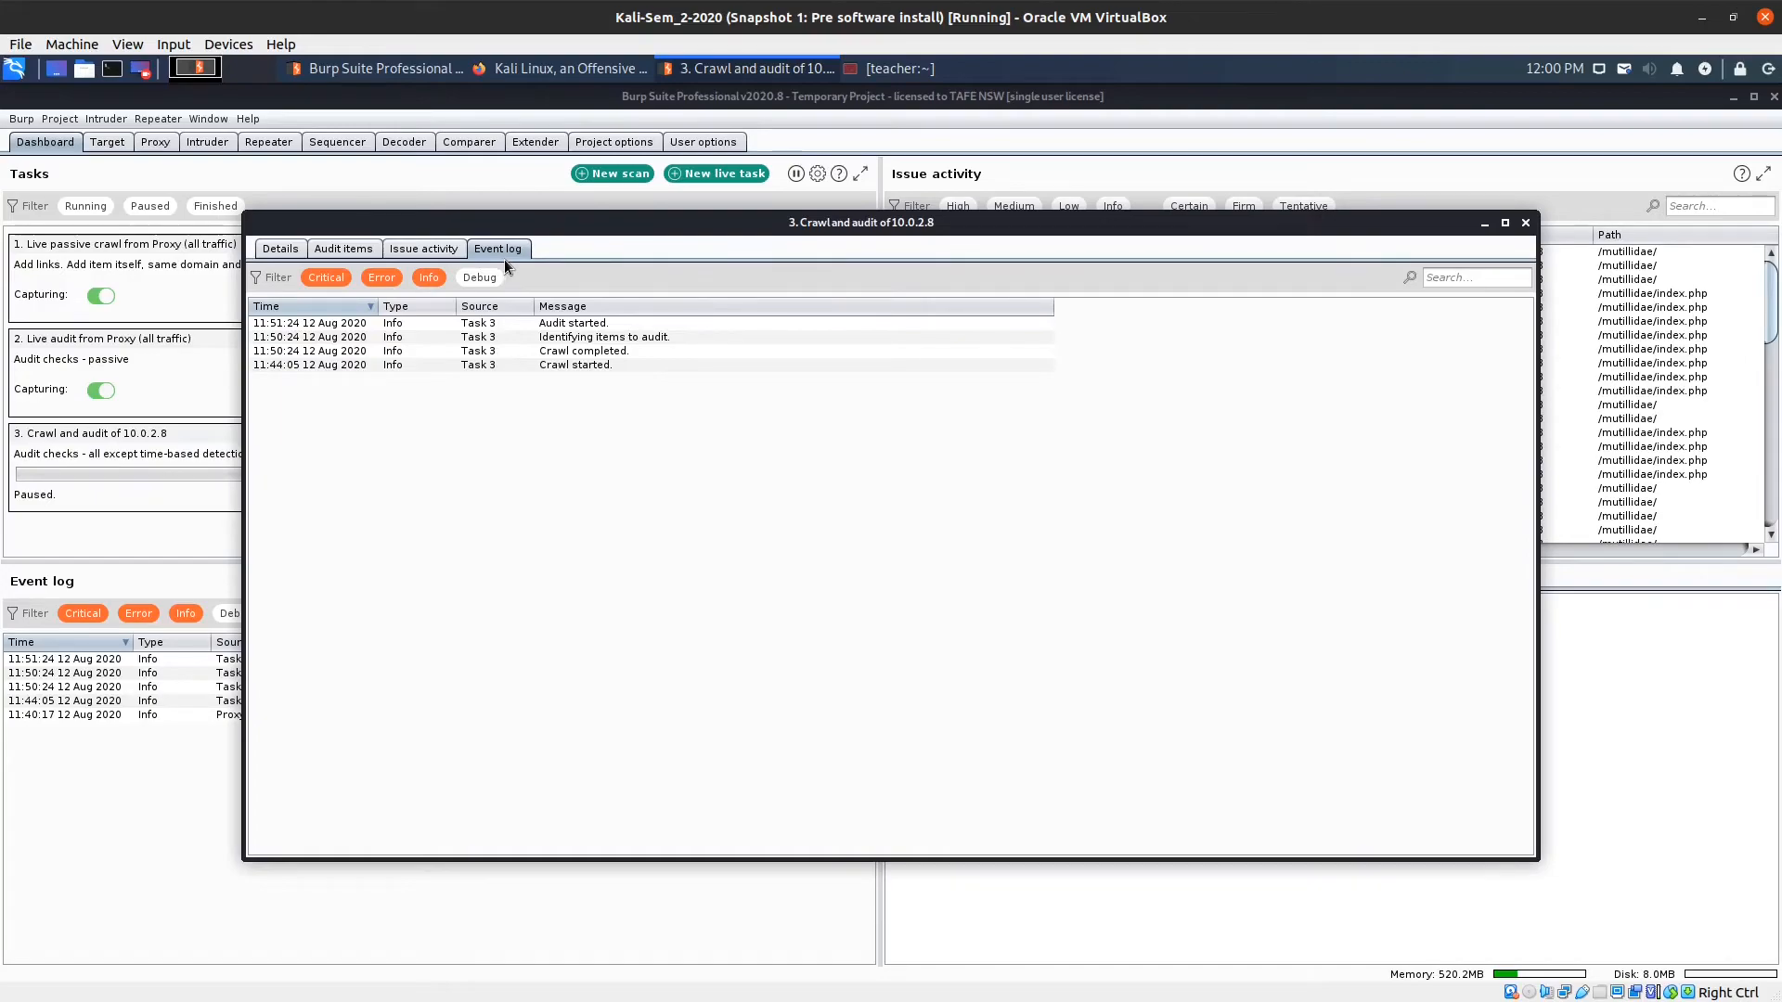
# Close the scan task details window to return to the Dashboard's paused 10.0.2.8 scan.
pyautogui.click(1526, 224)
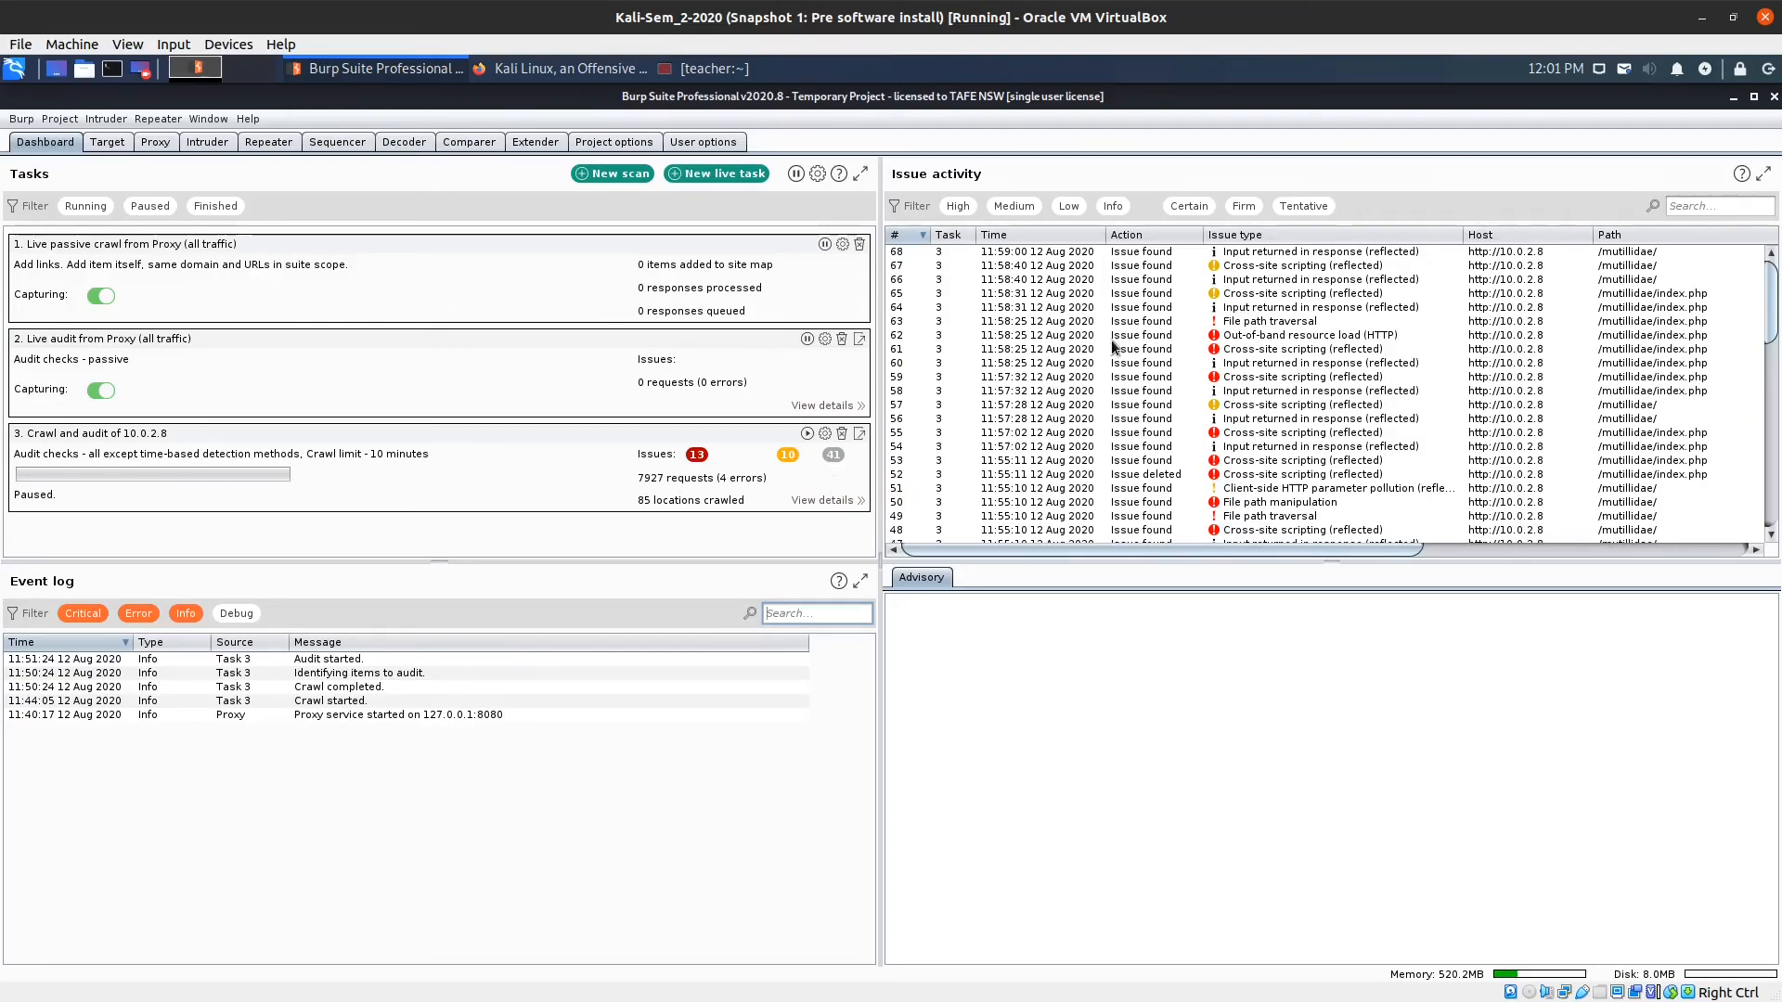
# Open the advisory for the high-severity Out-of-band resource load (HTTP) issue on /mutillidae/index.php.
pyautogui.click(1216, 336)
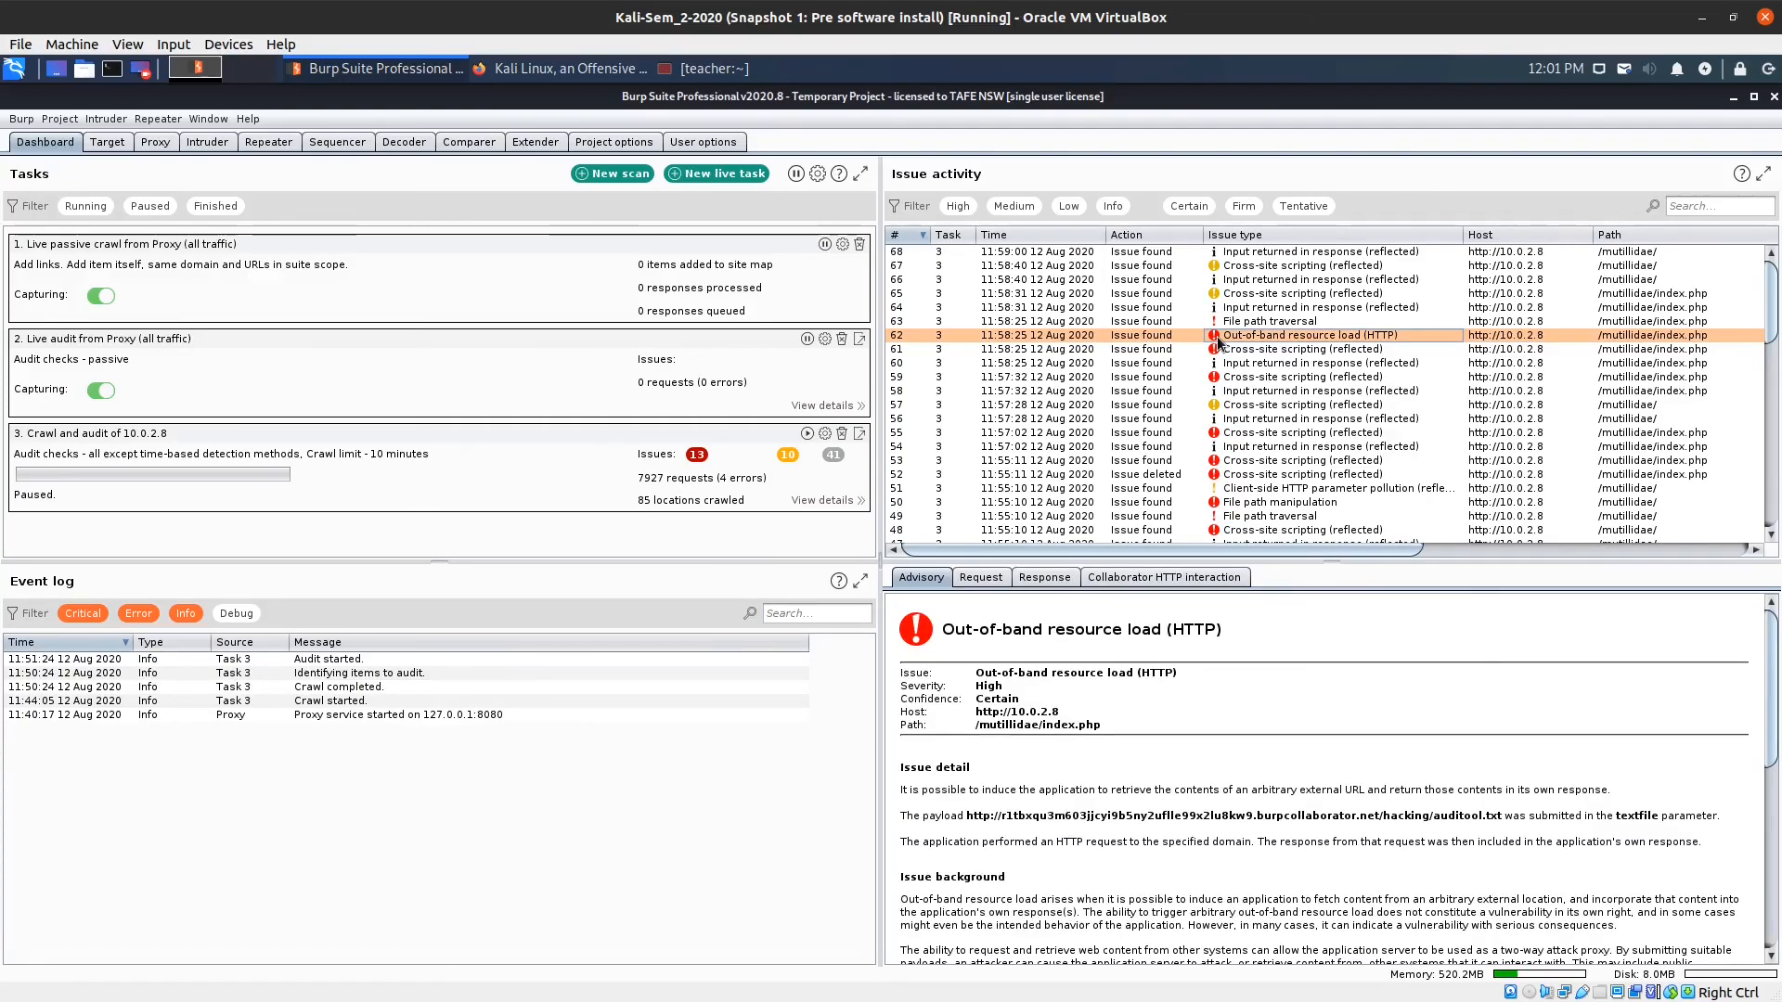